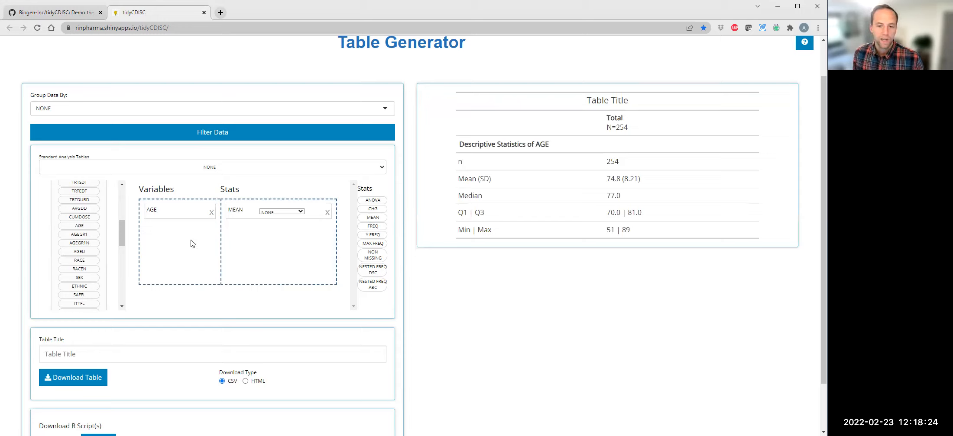
Add AGEGR1 with the FREQ statistic to the table and move the pair above AGE and MEAN
{"action": "left_click_drag", "start_coordinate": [139, 245], "coordinate": [198, 247]}
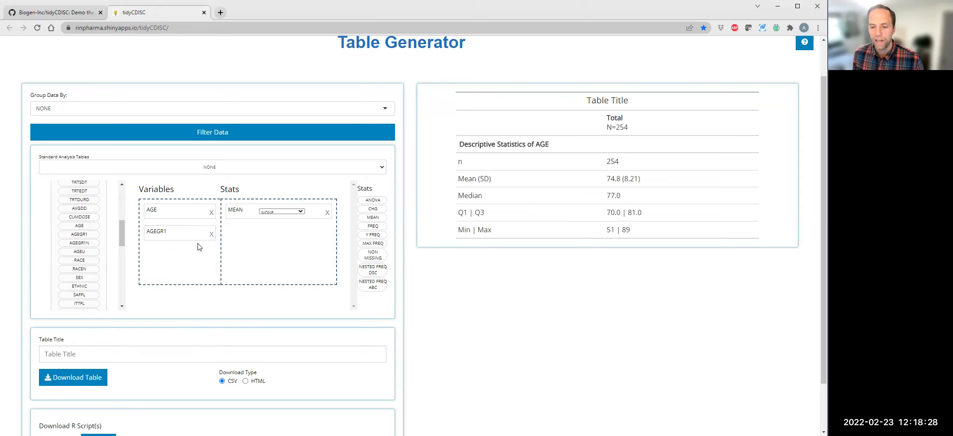
{"action": "left_click_drag", "start_coordinate": [372, 226], "coordinate": [274, 232]}
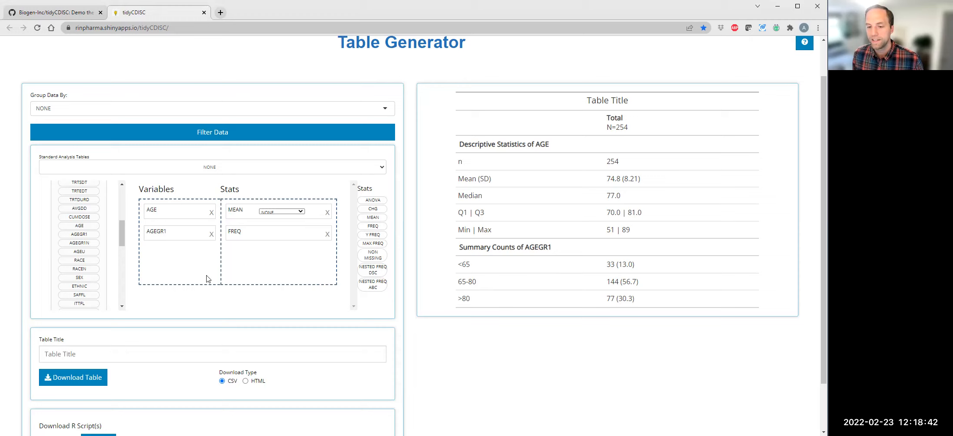
{"action": "left_click_drag", "start_coordinate": [181, 236], "coordinate": [184, 213]}
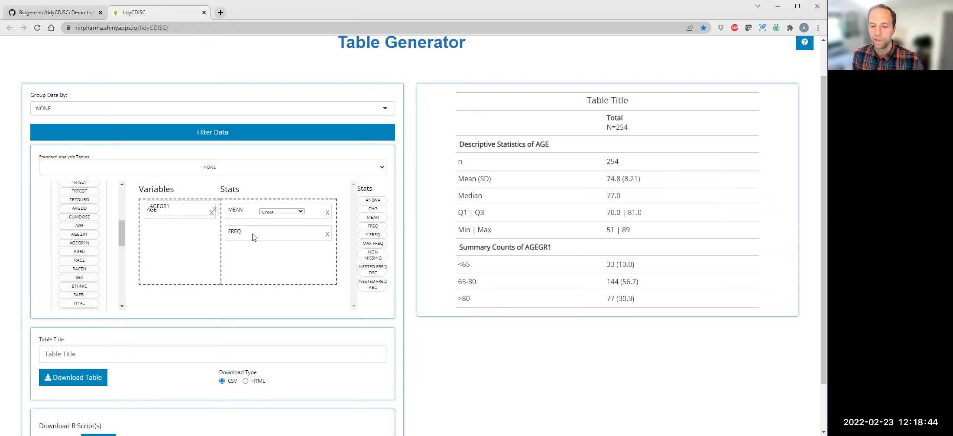
{"action": "left_click_drag", "start_coordinate": [250, 213], "coordinate": [251, 234]}
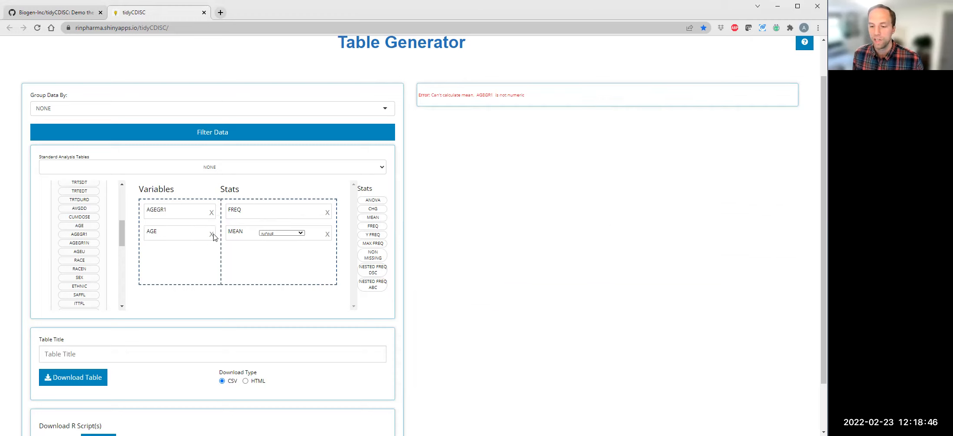
Remove the AGE variable and its MEAN statistic from the table
{"action": "left_click", "coordinate": [211, 234]}
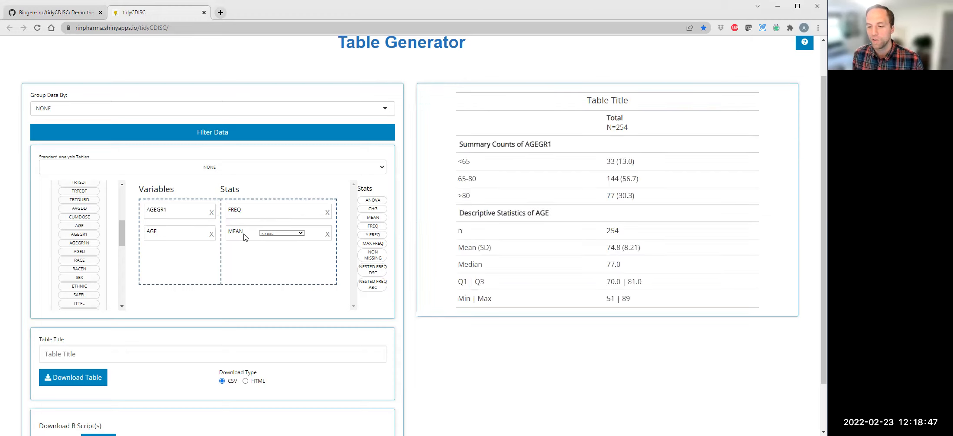
{"action": "left_click", "coordinate": [325, 235]}
Add DIABP from the ADVS dataset below AGEGR1 with the MEAN statistic evaluated at Baseline
{"action": "left_click_drag", "start_coordinate": [122, 237], "coordinate": [123, 215]}
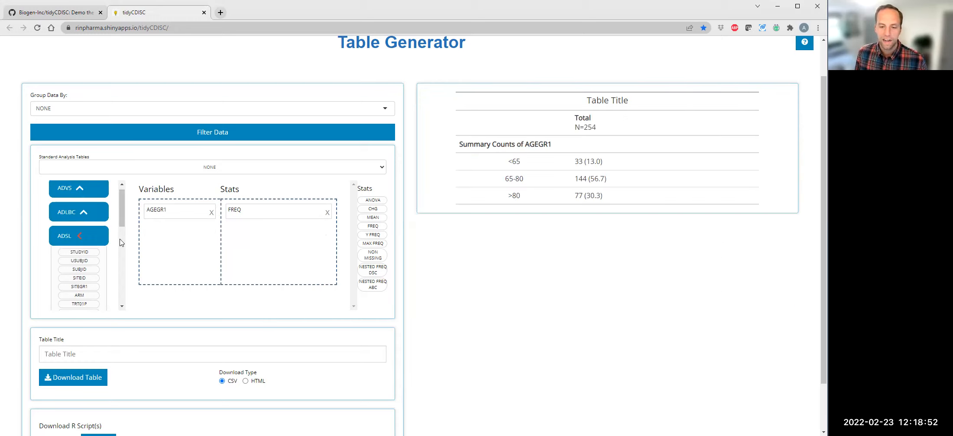
{"action": "left_click", "coordinate": [84, 196]}
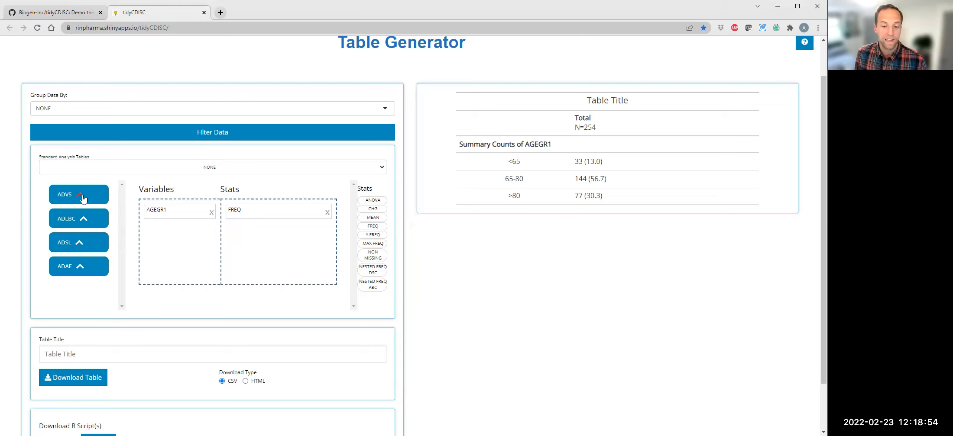
{"action": "left_click", "coordinate": [83, 197]}
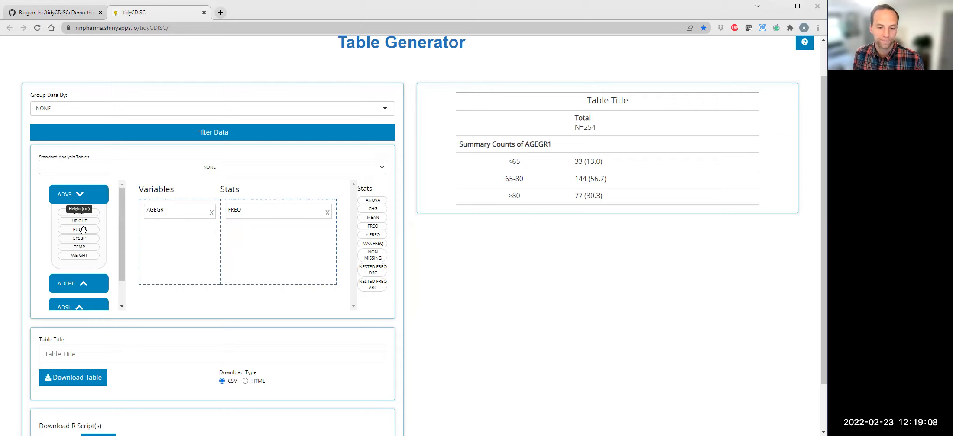
{"action": "left_click_drag", "start_coordinate": [79, 213], "coordinate": [369, 220]}
{"action": "left_click_drag", "start_coordinate": [251, 245], "coordinate": [260, 242]}
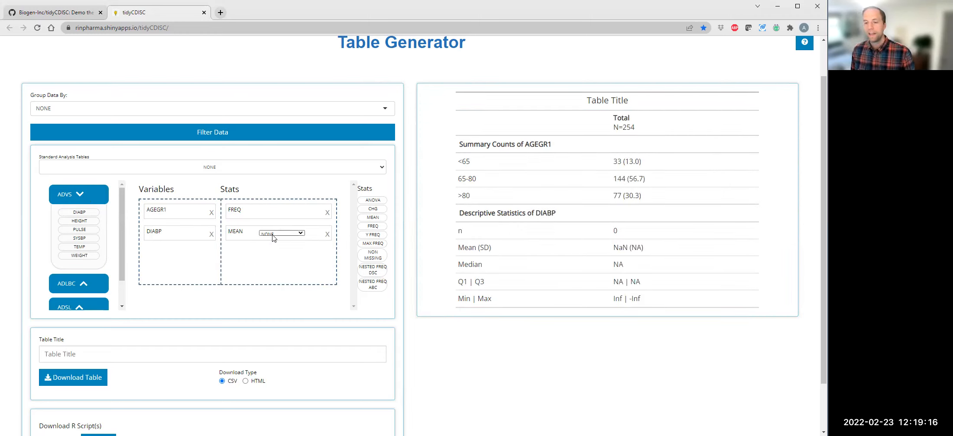
{"action": "left_click", "coordinate": [279, 234]}
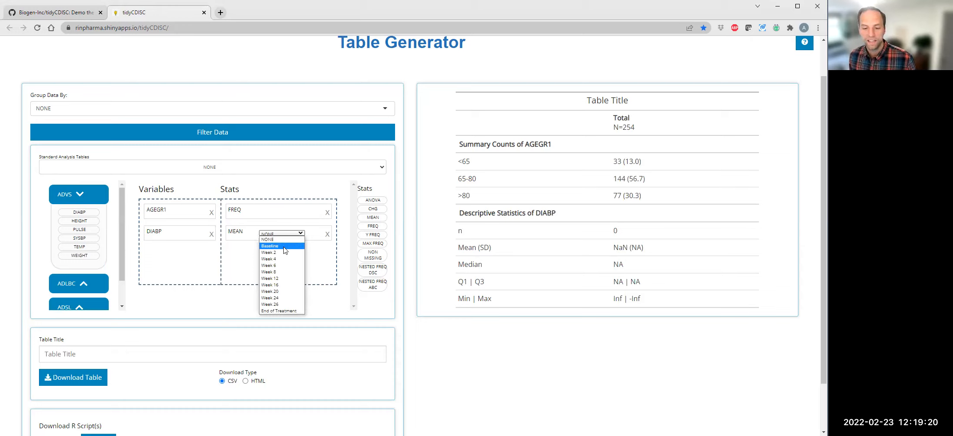
{"action": "left_click", "coordinate": [285, 246]}
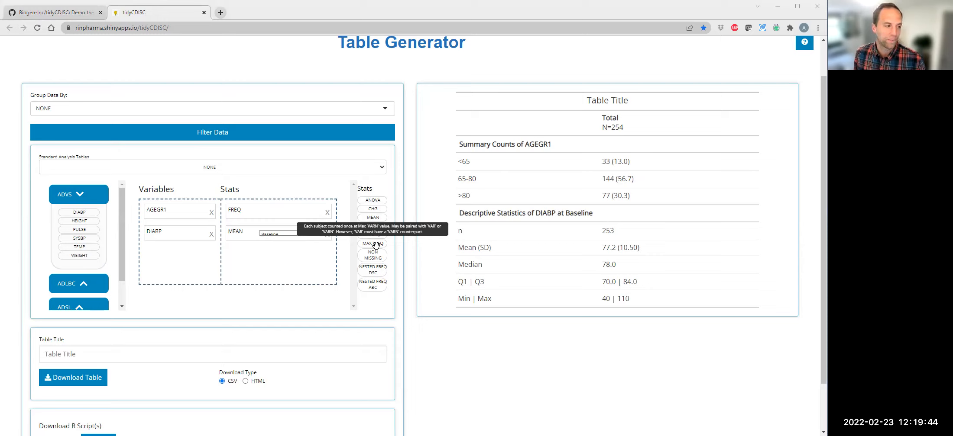
Group the table data by SEX
{"action": "left_click", "coordinate": [63, 109]}
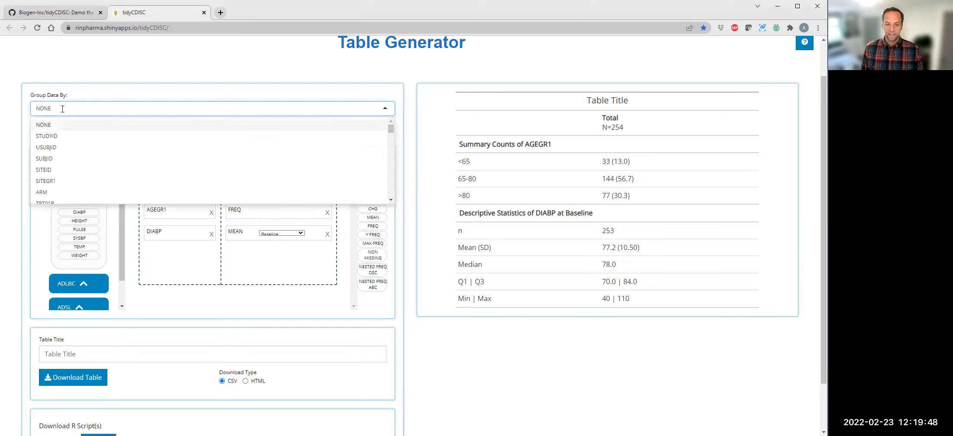
{"action": "key", "text": "BackSpace"}
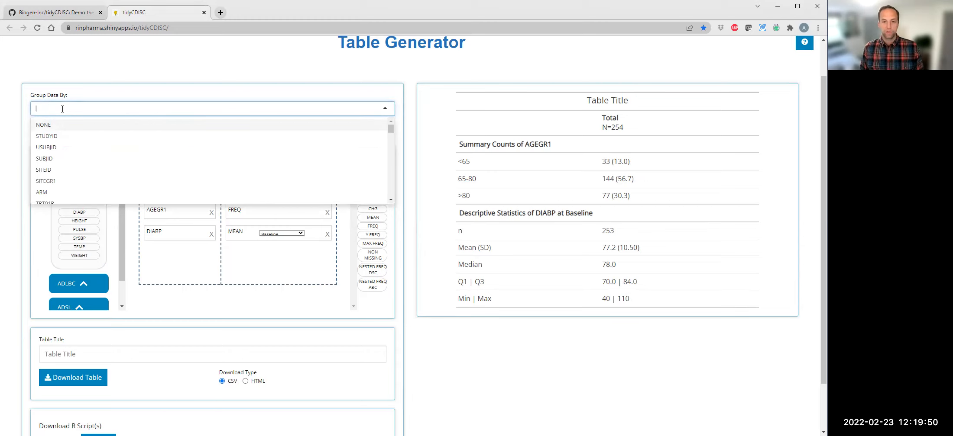
{"action": "type", "text": "sex"}
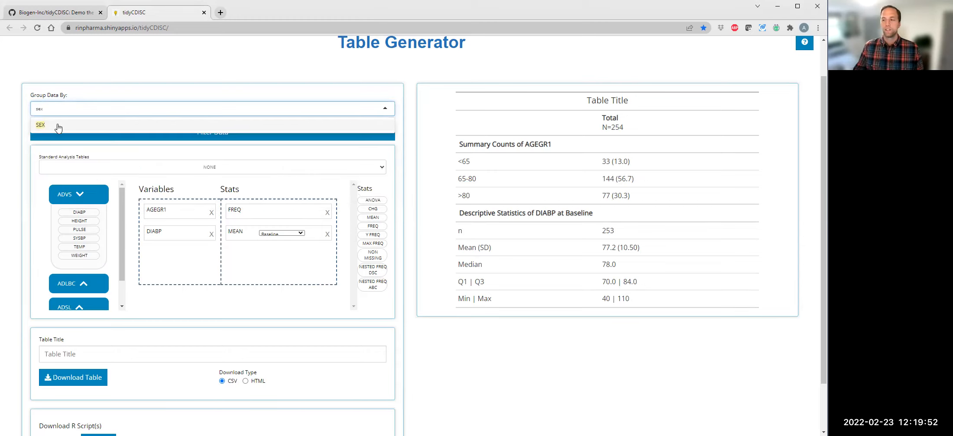
{"action": "left_click", "coordinate": [58, 126]}
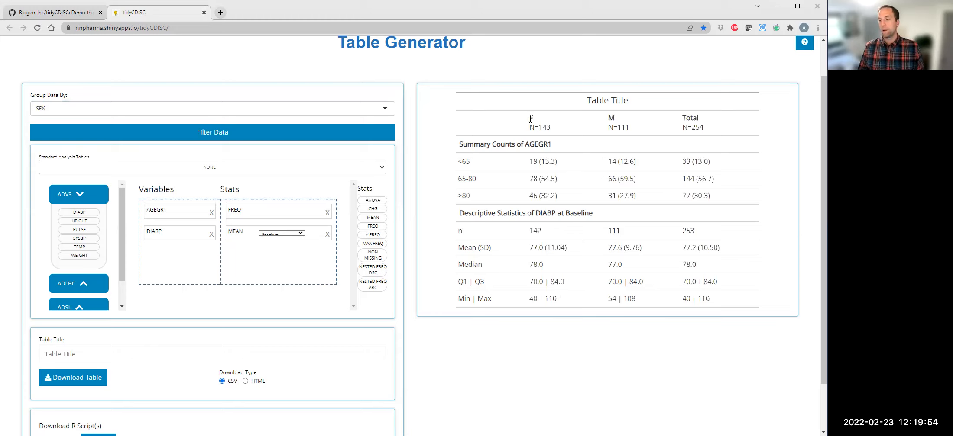
Group the table data by TRT01A and review the treatment column headings
{"action": "left_click", "coordinate": [82, 104]}
{"action": "key", "text": "BackSpace"}
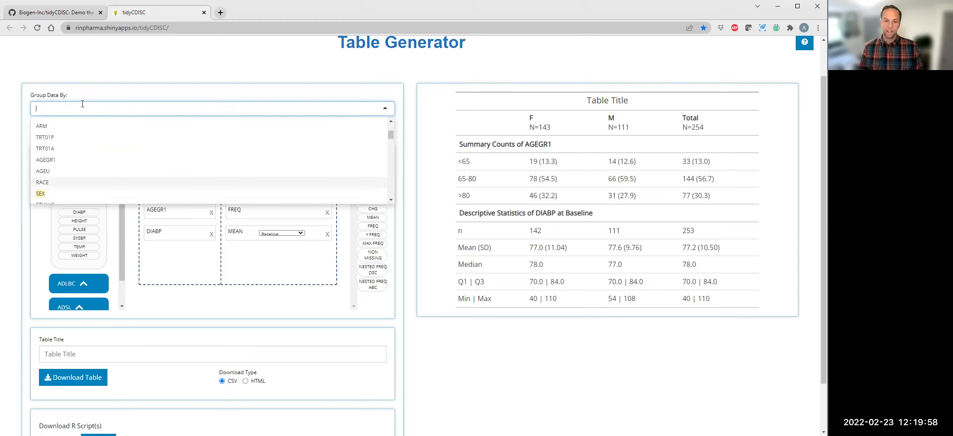
{"action": "type", "text": "tr"}
{"action": "left_click", "coordinate": [73, 149]}
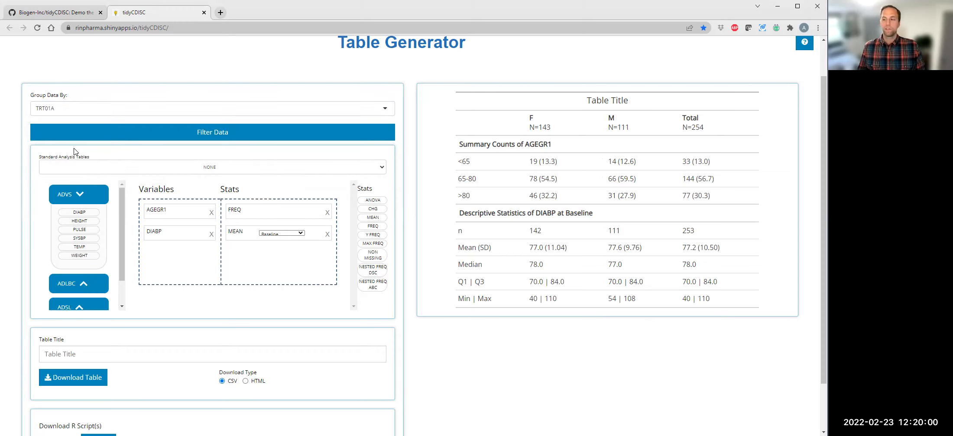
{"action": "left_click_drag", "start_coordinate": [578, 118], "coordinate": [616, 118]}
{"action": "left_click", "coordinate": [501, 130]}
{"action": "left_click_drag", "start_coordinate": [592, 130], "coordinate": [732, 129]}
{"action": "left_click_drag", "start_coordinate": [492, 133], "coordinate": [515, 156]}
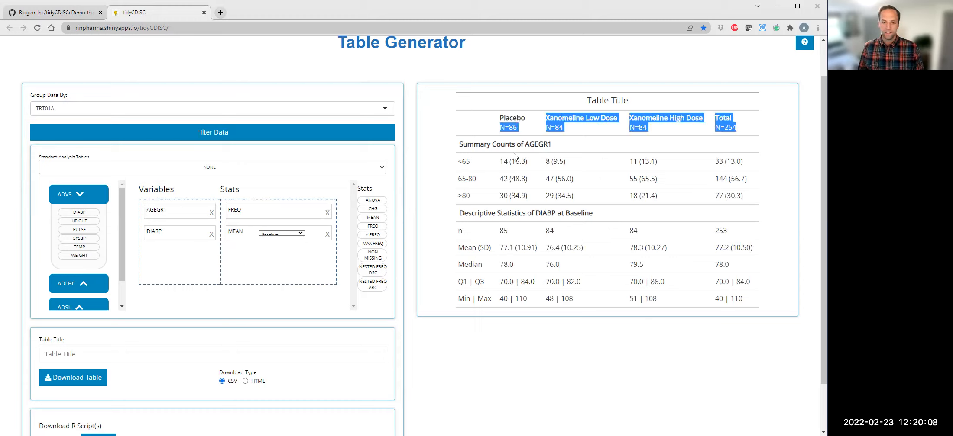
{"action": "left_click", "coordinate": [514, 157]}
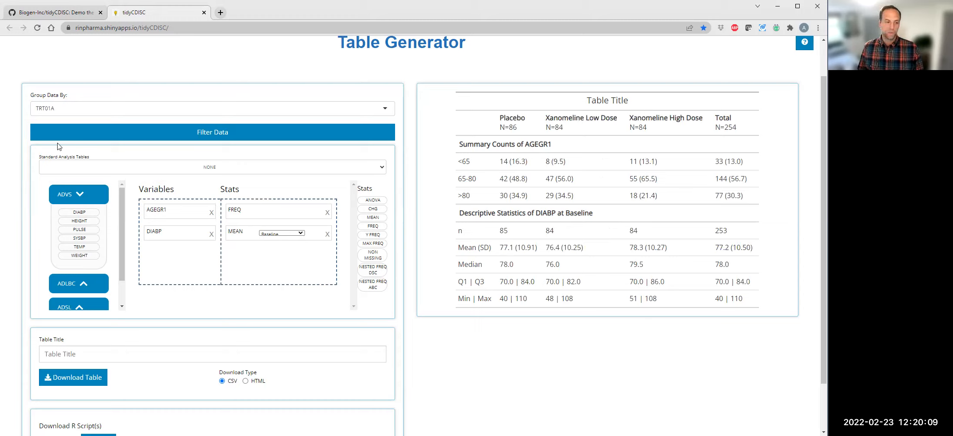
Filter the ADSL data to AGE 81 and above, and remove the filter again
{"action": "left_click", "coordinate": [108, 139]}
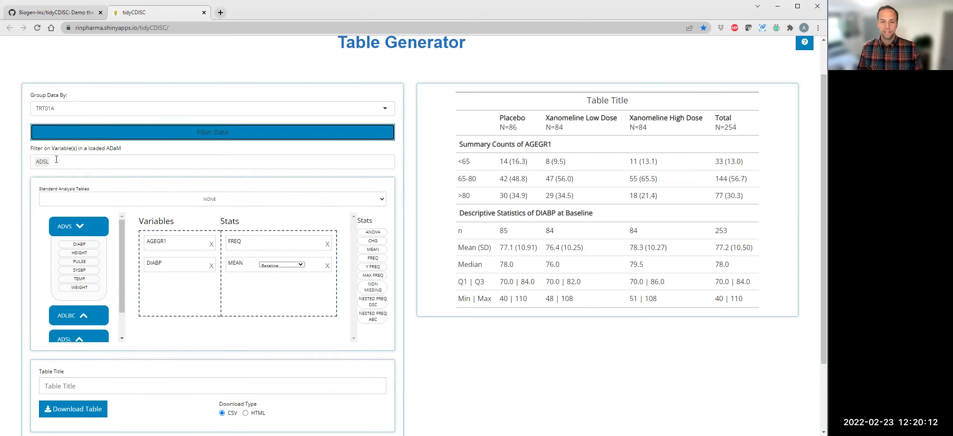
{"action": "left_click", "coordinate": [44, 168]}
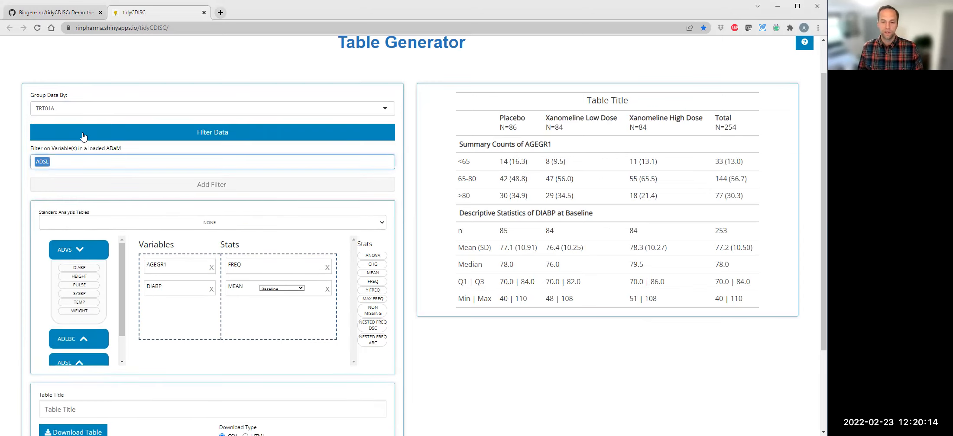
{"action": "left_click", "coordinate": [93, 185]}
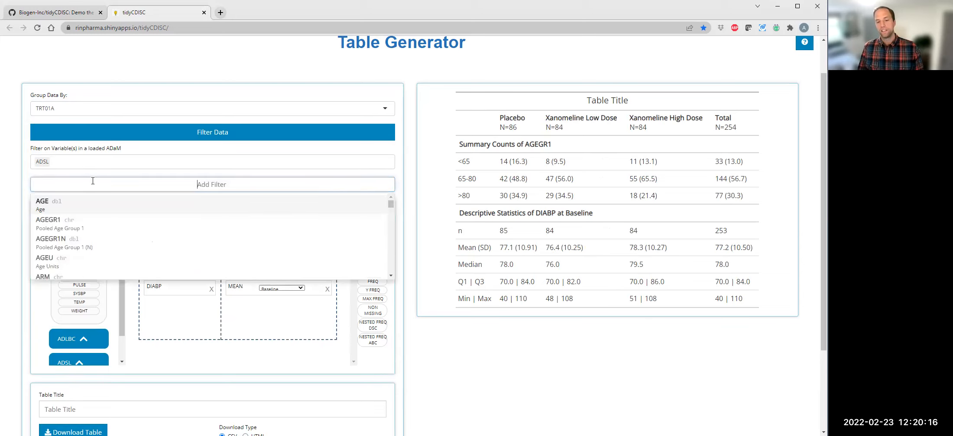
{"action": "left_click", "coordinate": [93, 210]}
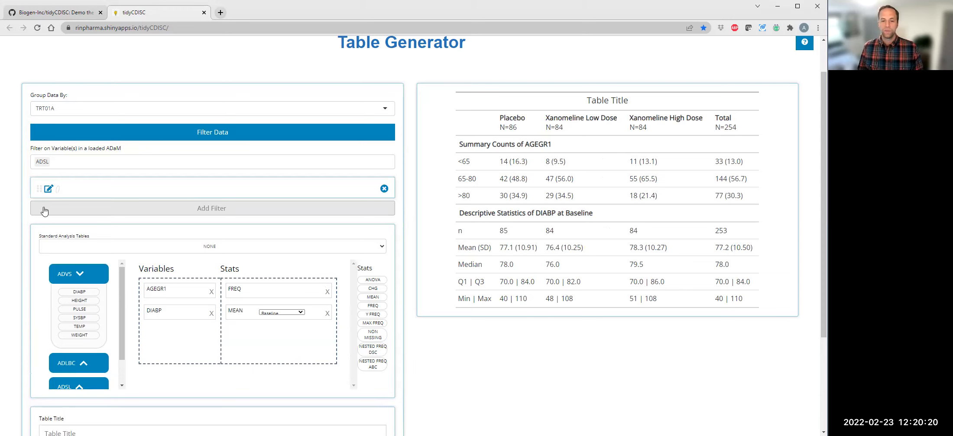
{"action": "left_click", "coordinate": [214, 223]}
{"action": "left_click", "coordinate": [284, 223]}
{"action": "left_click", "coordinate": [304, 223]}
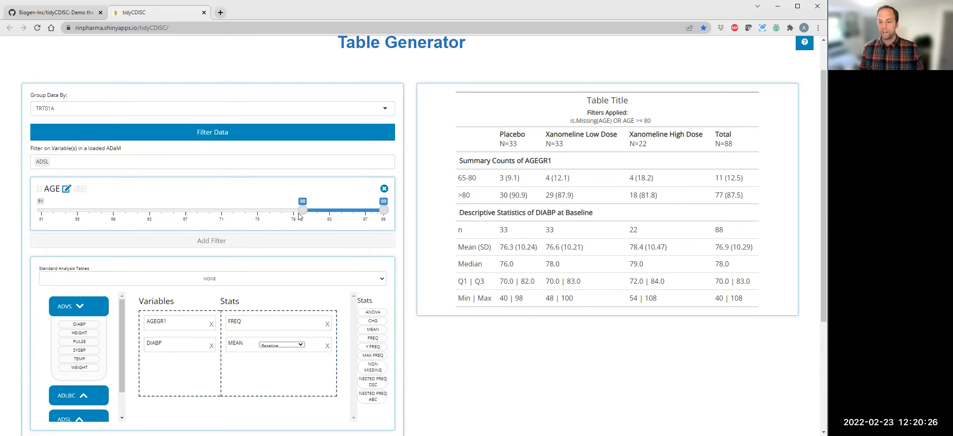
{"action": "left_click_drag", "start_coordinate": [306, 215], "coordinate": [311, 212]}
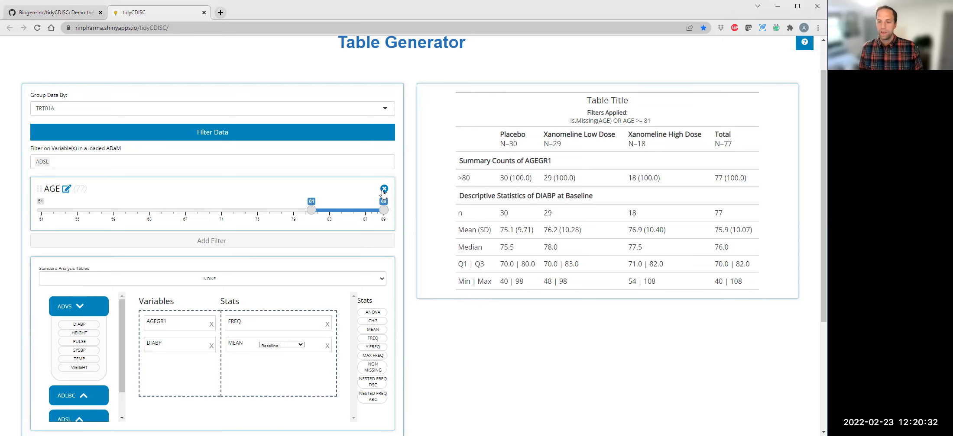
{"action": "left_click", "coordinate": [198, 137]}
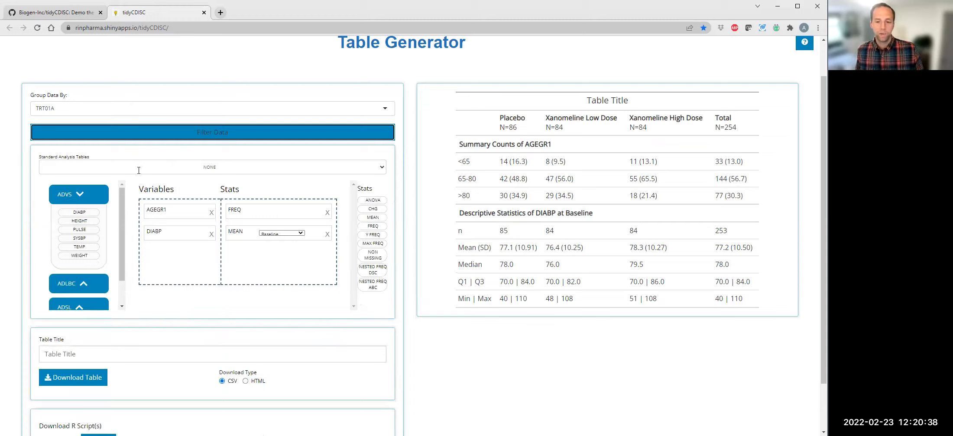
Load the standard Demography analysis table and review its statistics from AGEGR1 down to HEIGHTBL
{"action": "left_click", "coordinate": [138, 171]}
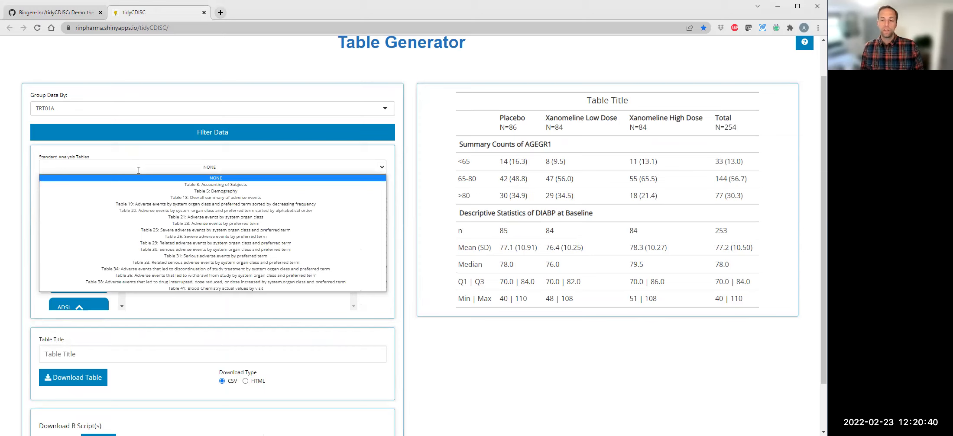
{"action": "left_click", "coordinate": [207, 191]}
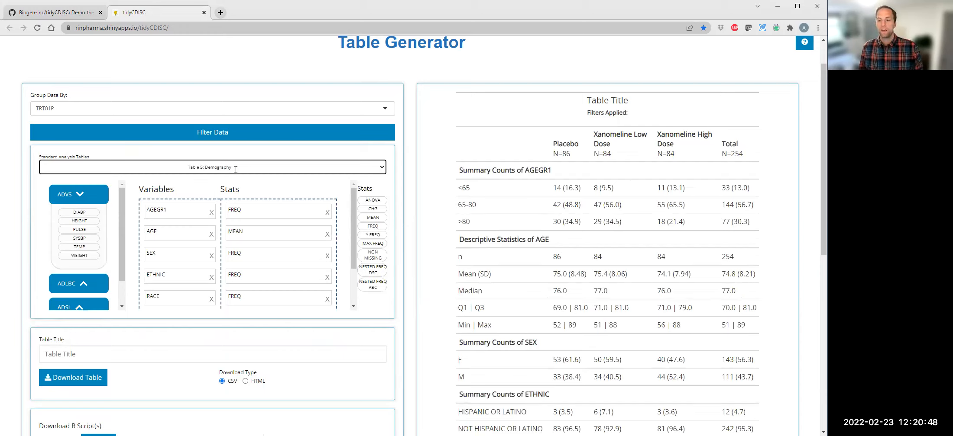
{"action": "mouse_move", "coordinate": [353, 215]}
{"action": "left_mouse_down"}
{"action": "mouse_move", "coordinate": [352, 253]}
{"action": "mouse_move", "coordinate": [345, 208]}
{"action": "left_mouse_up"}
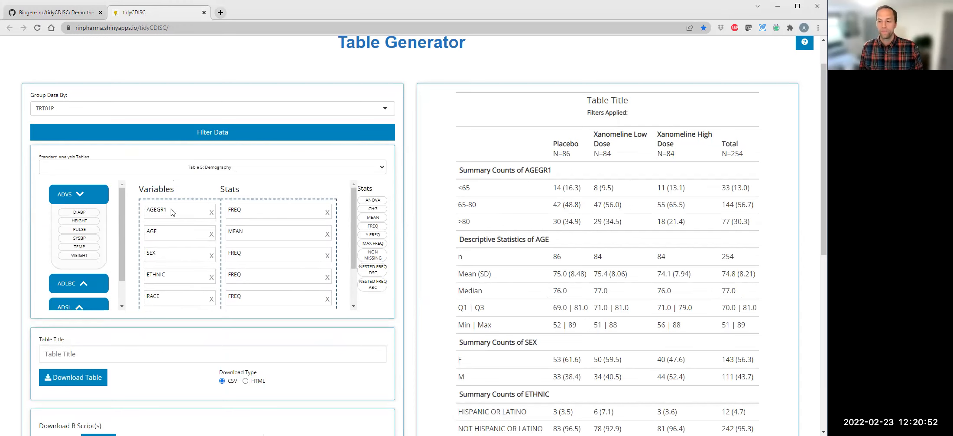
{"action": "scroll", "coordinate": [512, 210], "scroll_direction": "down", "scroll_amount": 1}
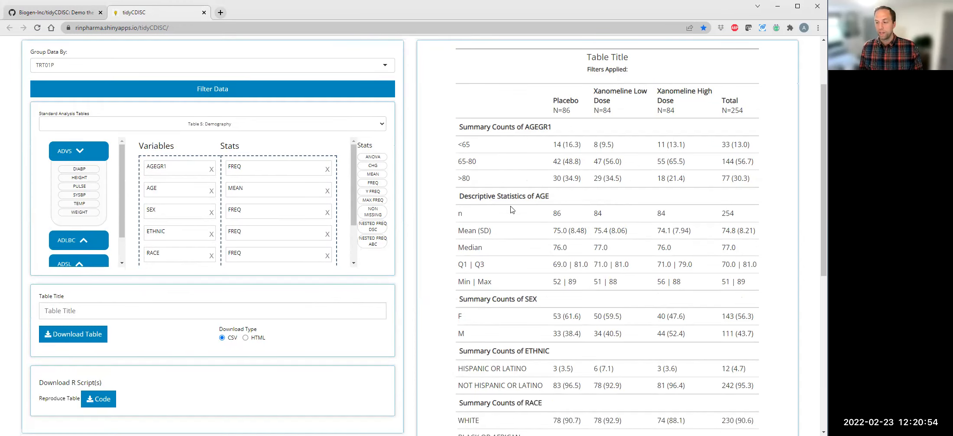
{"action": "scroll", "coordinate": [511, 210], "scroll_direction": "down", "scroll_amount": 2}
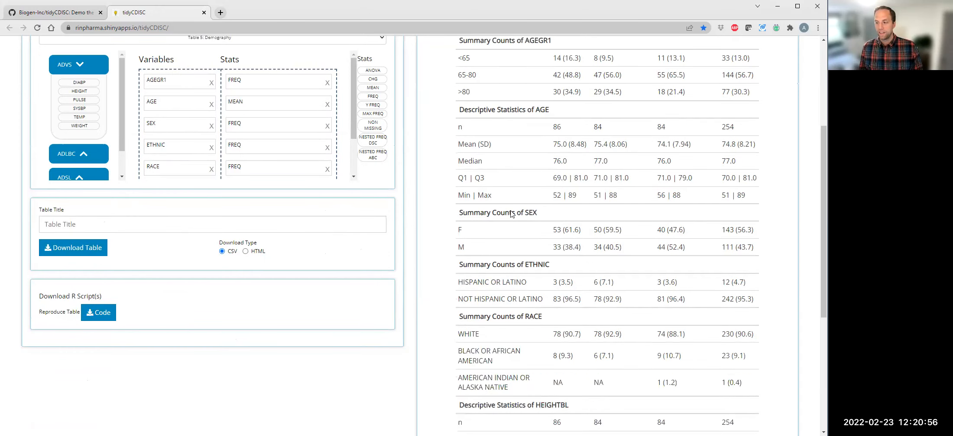
{"action": "scroll", "coordinate": [512, 213], "scroll_direction": "down", "scroll_amount": 2}
{"action": "scroll", "coordinate": [266, 180], "scroll_direction": "up", "scroll_amount": 3}
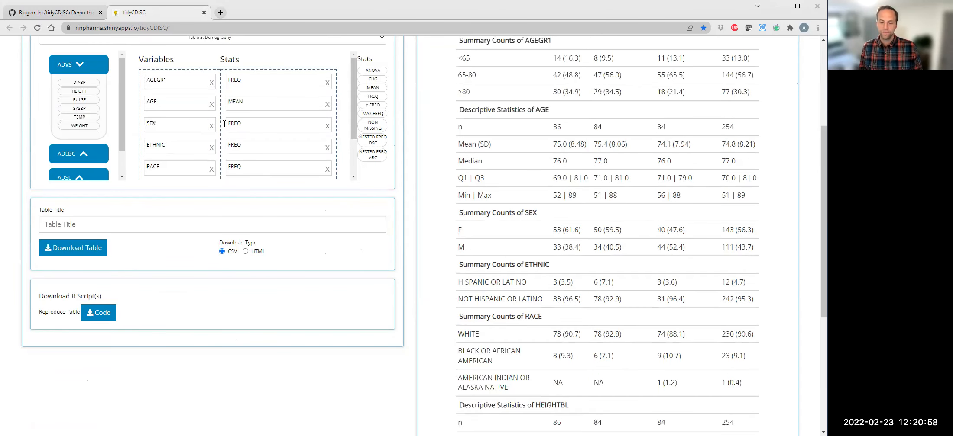
{"action": "scroll", "coordinate": [266, 180], "scroll_direction": "up", "scroll_amount": 3}
Load the standard Table 18 overall adverse event summary, and replace it with Table 19, sorted by decreasing frequency
{"action": "left_click", "coordinate": [203, 124]}
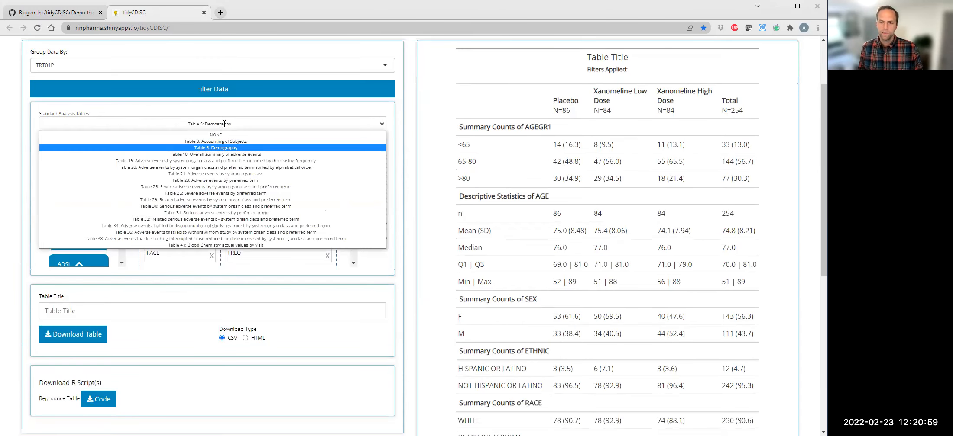
{"action": "left_click", "coordinate": [200, 155]}
{"action": "left_click", "coordinate": [225, 126]}
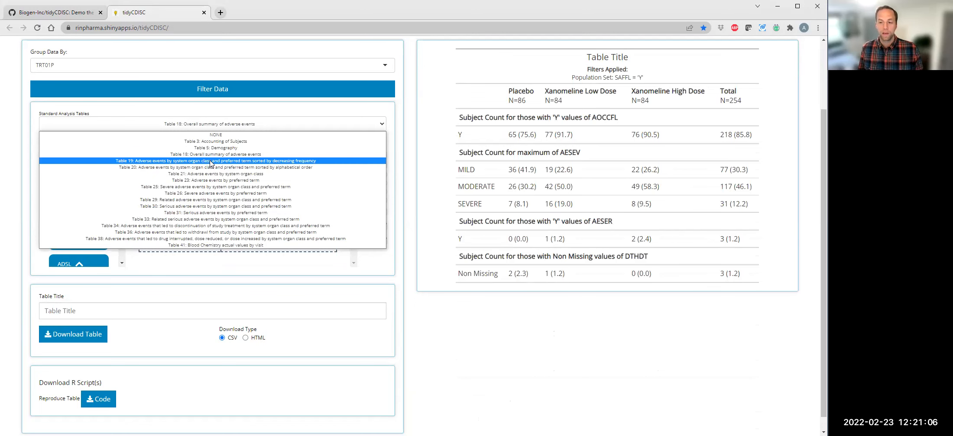
{"action": "left_click", "coordinate": [211, 162]}
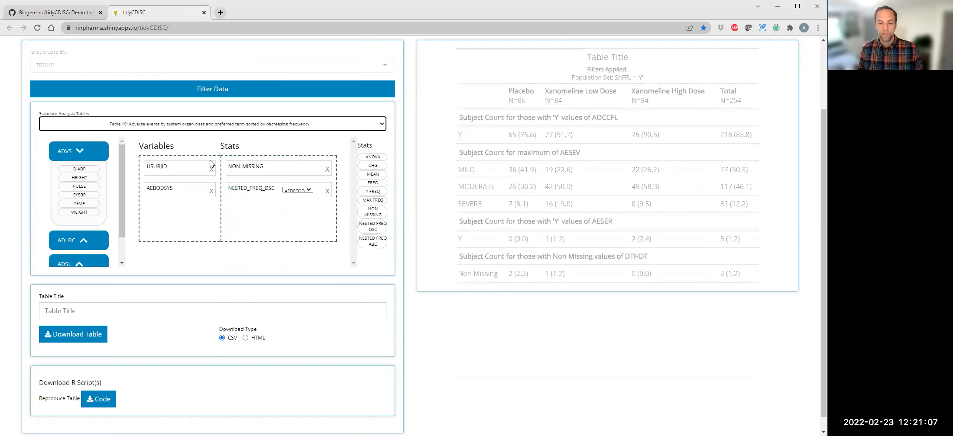
Load the standard Table 5 Demography analysis and check its variables and statistics through WEIGHTBL
{"action": "left_click", "coordinate": [217, 124]}
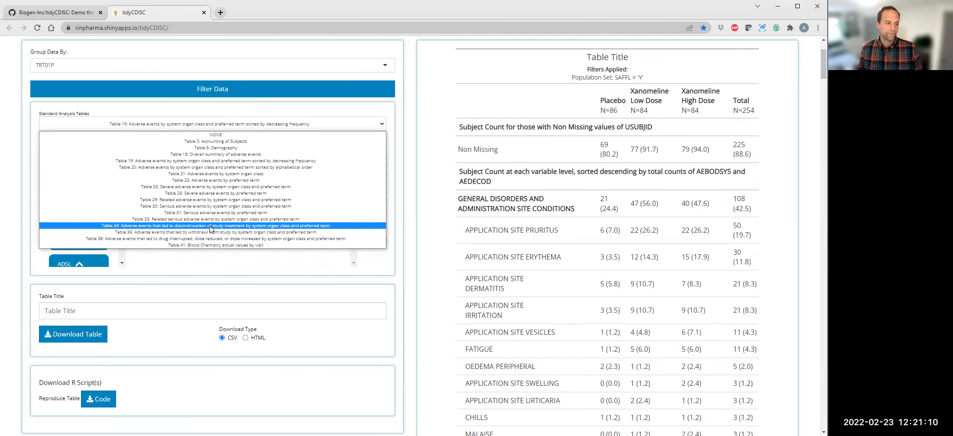
{"action": "left_click", "coordinate": [216, 149]}
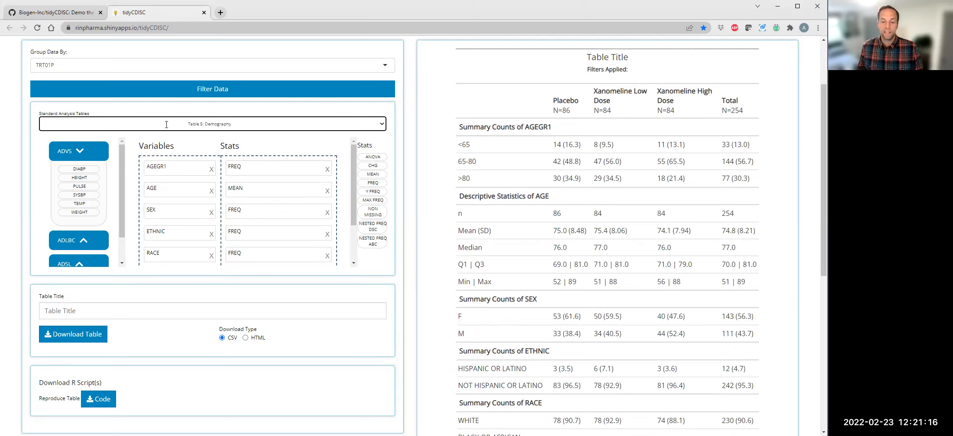
{"action": "scroll", "coordinate": [178, 261], "scroll_direction": "down", "scroll_amount": 2}
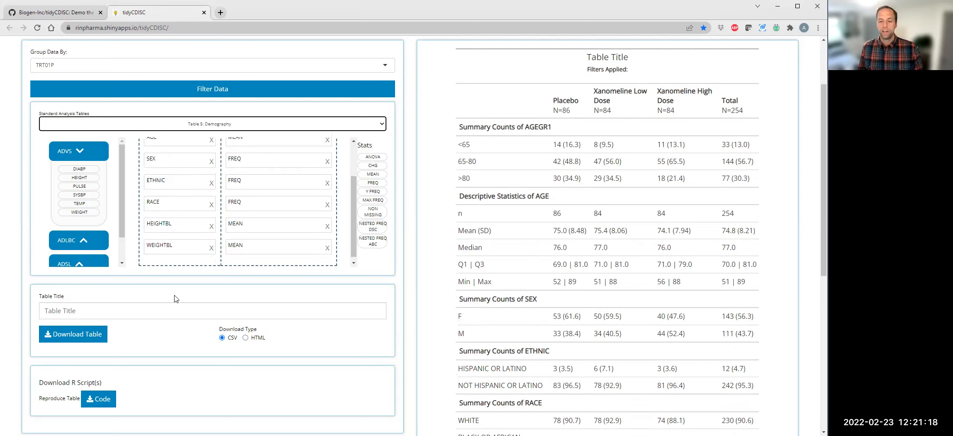
Set the table title to "Pilot Data: Demography"
{"action": "scroll", "coordinate": [172, 272], "scroll_direction": "down", "scroll_amount": 1}
{"action": "scroll", "coordinate": [172, 271], "scroll_direction": "down", "scroll_amount": 1}
{"action": "left_click", "coordinate": [151, 269]}
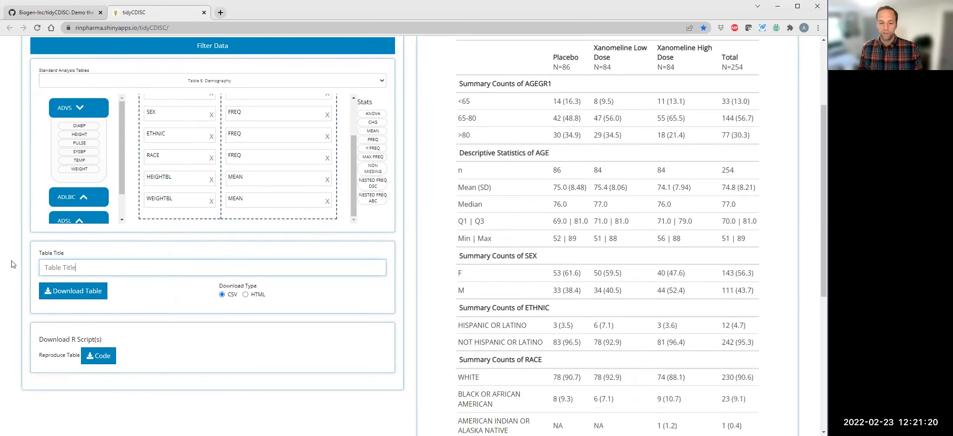
{"action": "key", "text": "ctrl+a"}
{"action": "type", "text": "Pilot Data"}
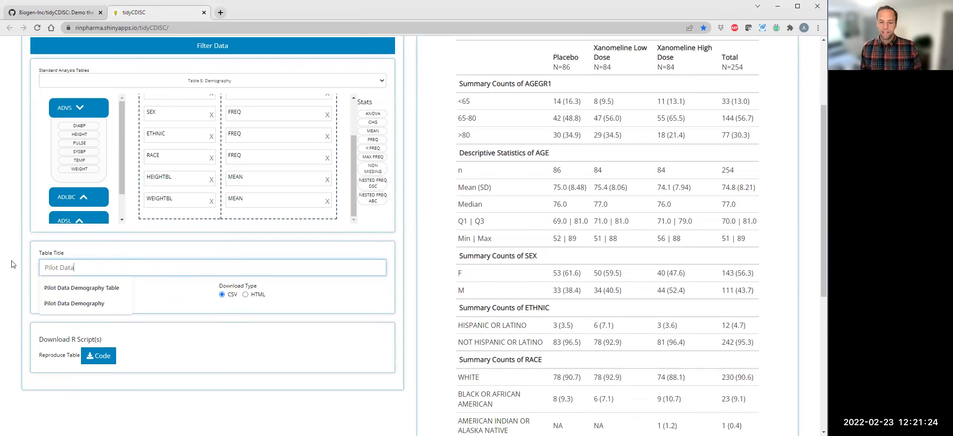
{"action": "key", "text": "Tab"}
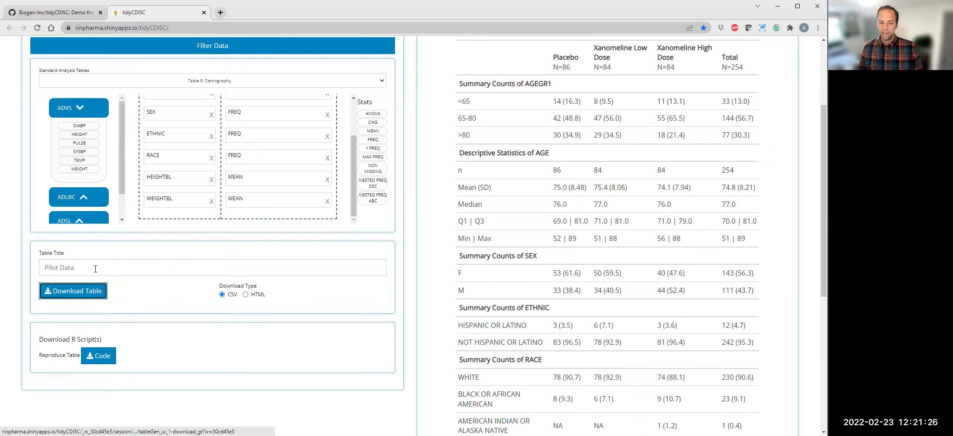
{"action": "left_click", "coordinate": [95, 268]}
{"action": "type", "text": ": Demography"}
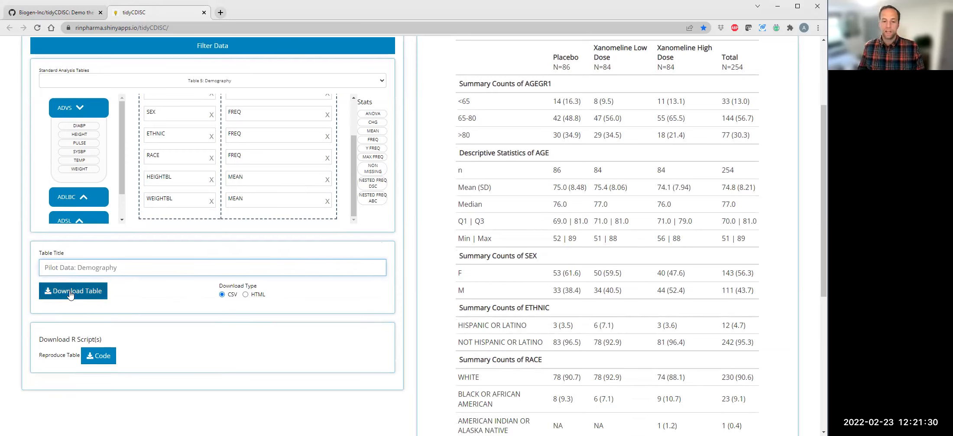
Download the demography table as a CSV file and again as an HTML file
{"action": "left_click", "coordinate": [71, 293]}
{"action": "left_click", "coordinate": [258, 295]}
{"action": "left_click", "coordinate": [73, 282]}
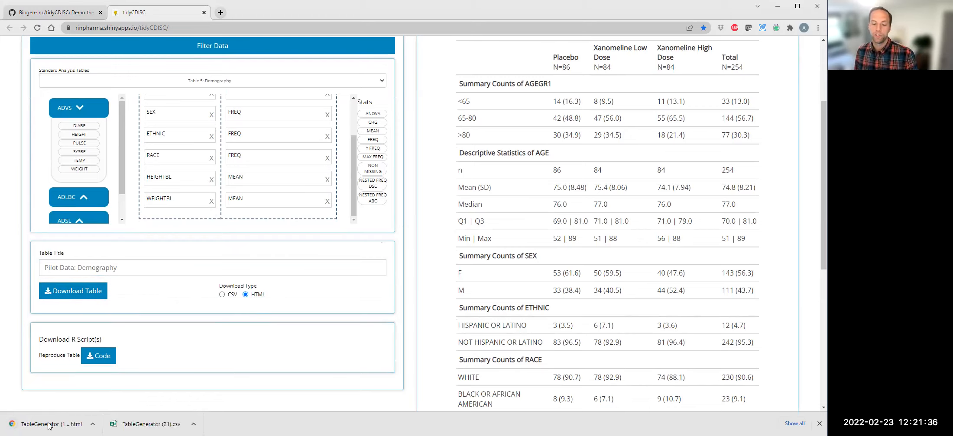
Open the downloaded HTML table, review it through the WEIGHTBL statistics, and close it
{"action": "left_click", "coordinate": [49, 426]}
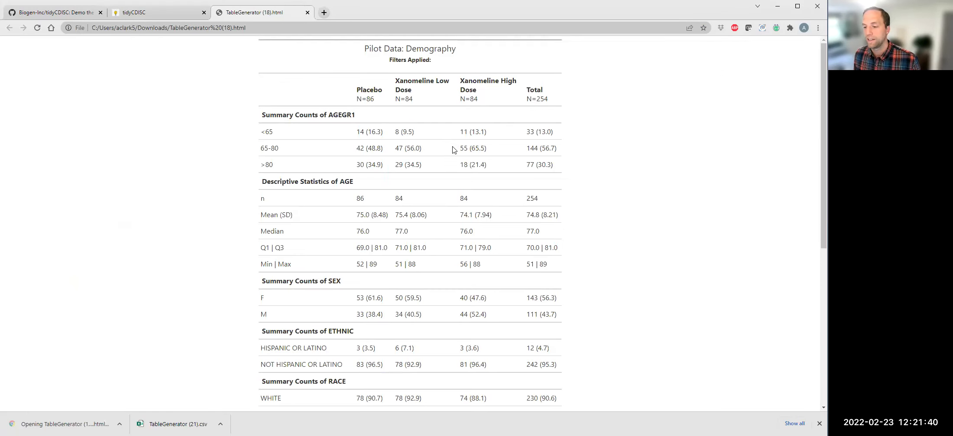
{"action": "scroll", "coordinate": [453, 150], "scroll_direction": "down", "scroll_amount": 5}
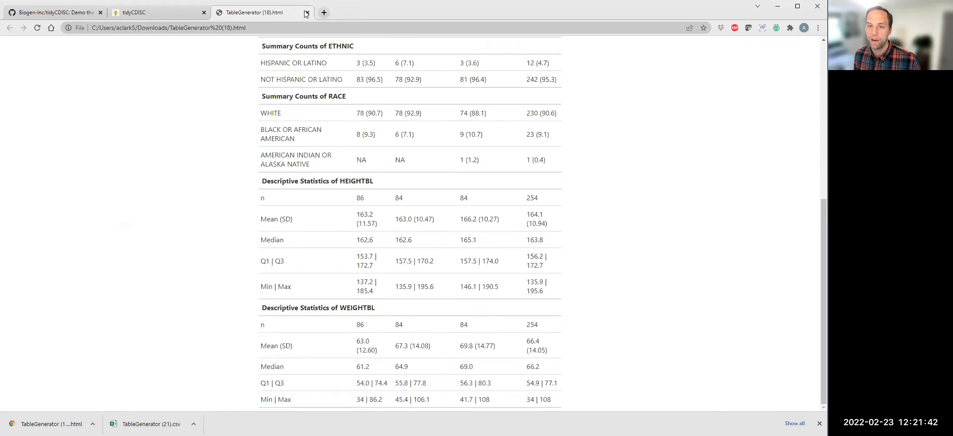
{"action": "left_click", "coordinate": [306, 13]}
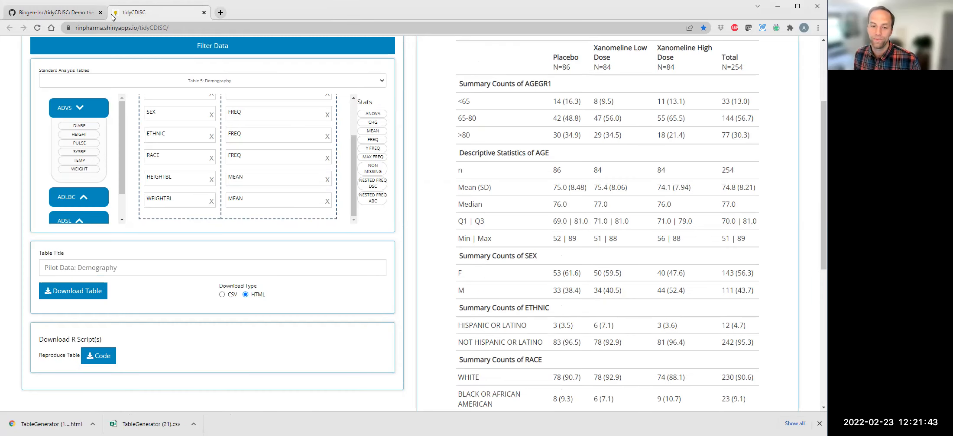
Download the R script that reproduces the table, open it in RStudio, and enlarge the script editor
{"action": "left_click", "coordinate": [109, 356]}
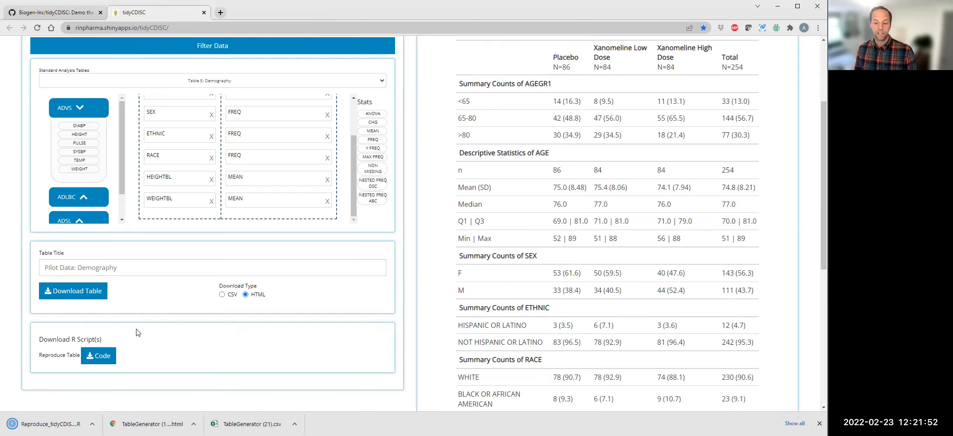
{"action": "left_click", "coordinate": [69, 426]}
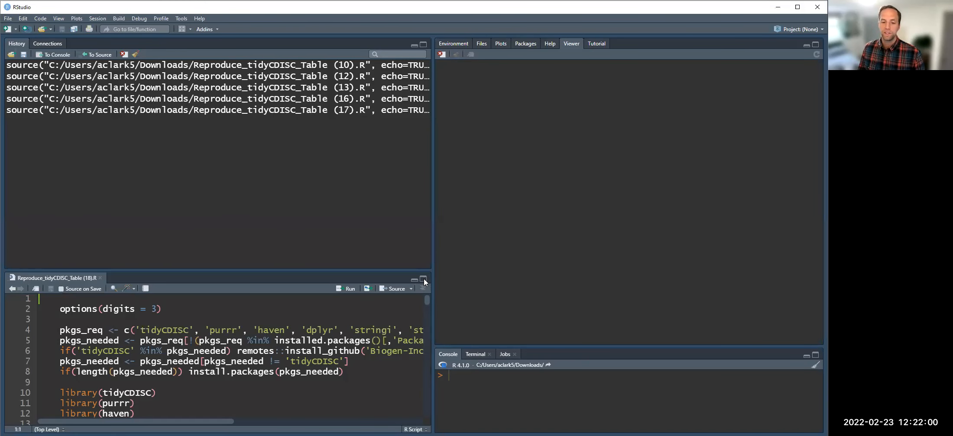
{"action": "left_click", "coordinate": [423, 279]}
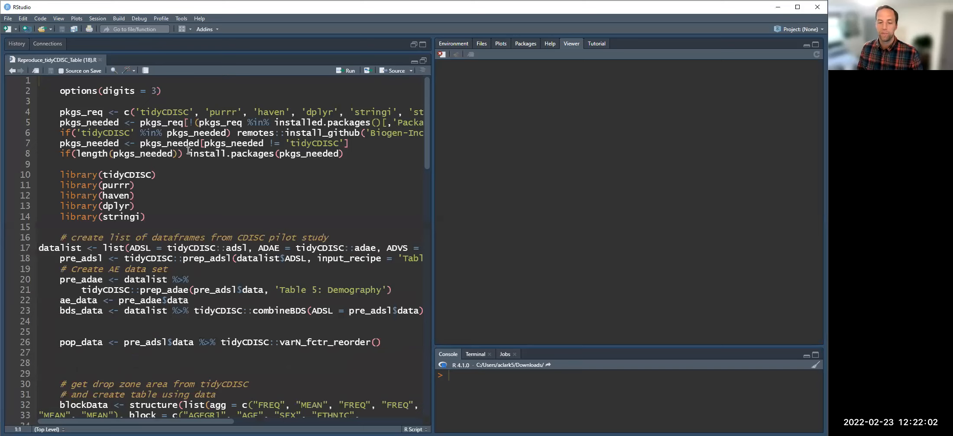
Examine the script's package installation, library calls and data preparation code from datalist to pop_data
{"action": "left_click_drag", "start_coordinate": [62, 93], "coordinate": [352, 162]}
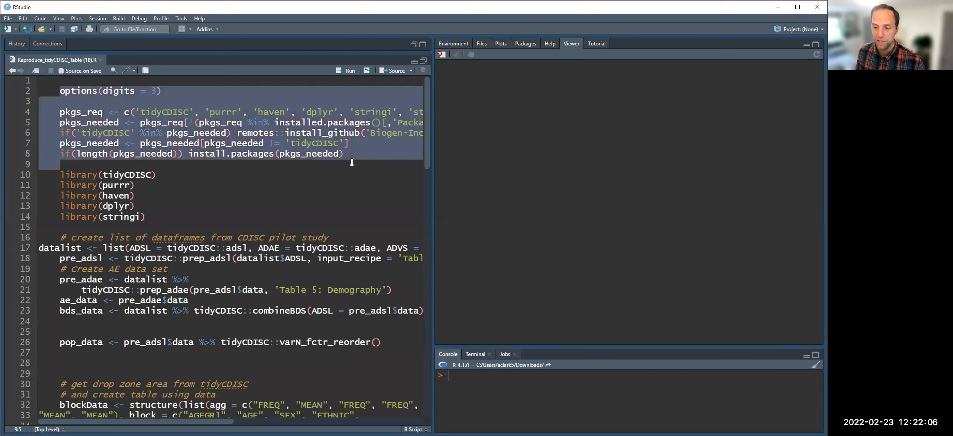
{"action": "left_click", "coordinate": [348, 143]}
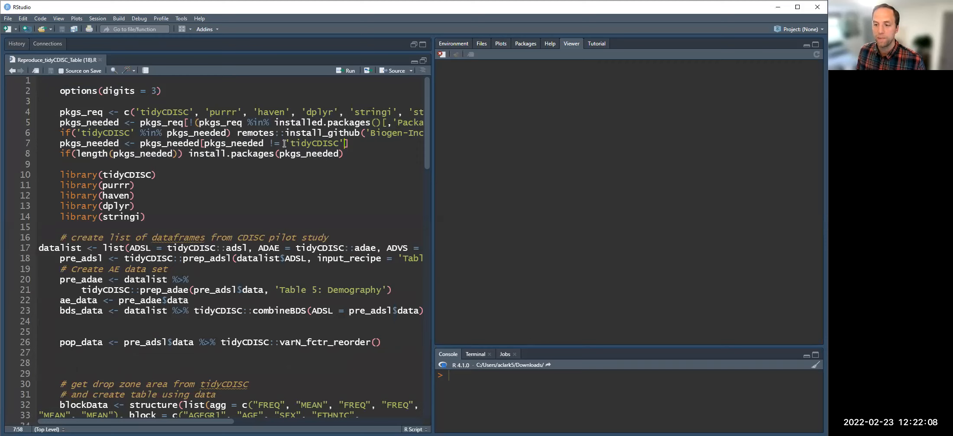
{"action": "left_click", "coordinate": [261, 178]}
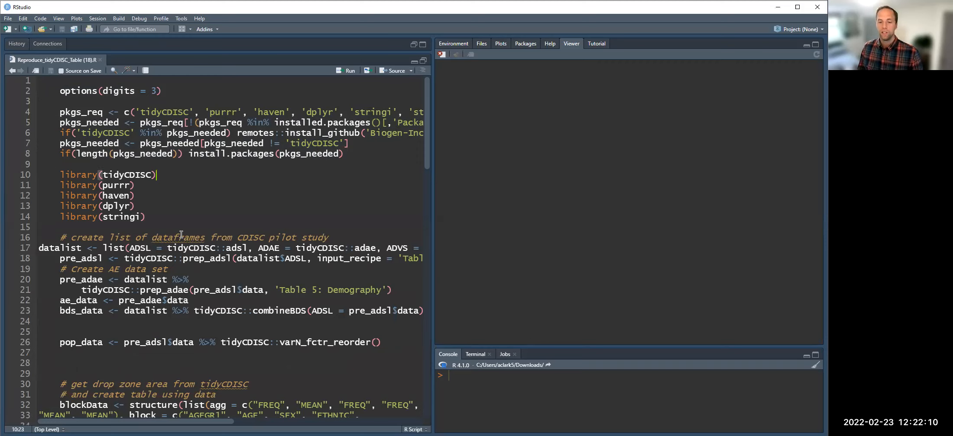
{"action": "left_click", "coordinate": [186, 237], "text": "shift"}
{"action": "left_click", "coordinate": [177, 258]}
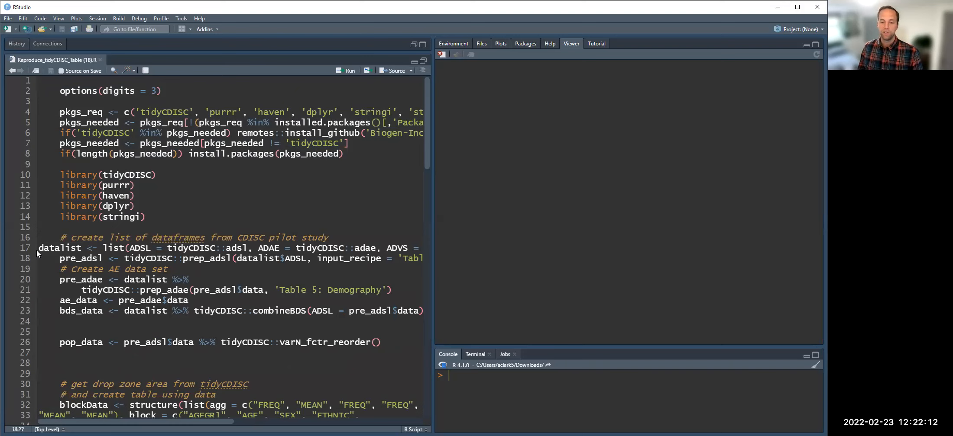
{"action": "left_click", "coordinate": [236, 345], "text": "shift"}
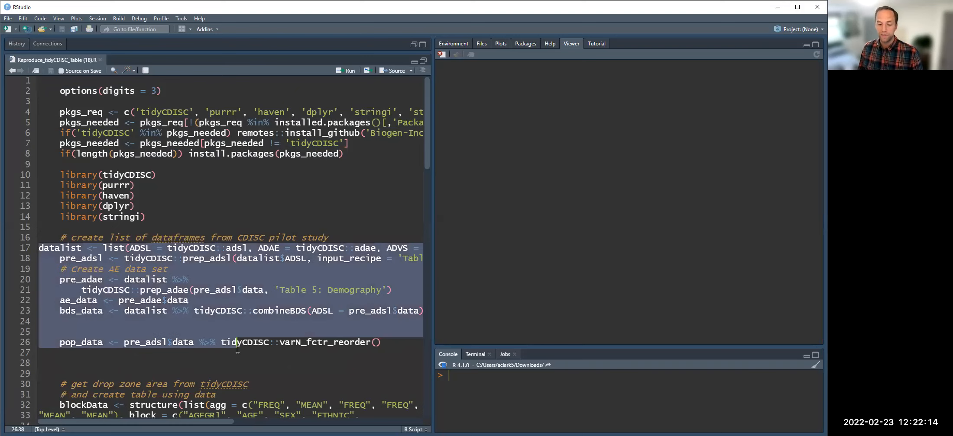
{"action": "left_click", "coordinate": [237, 350], "text": "shift"}
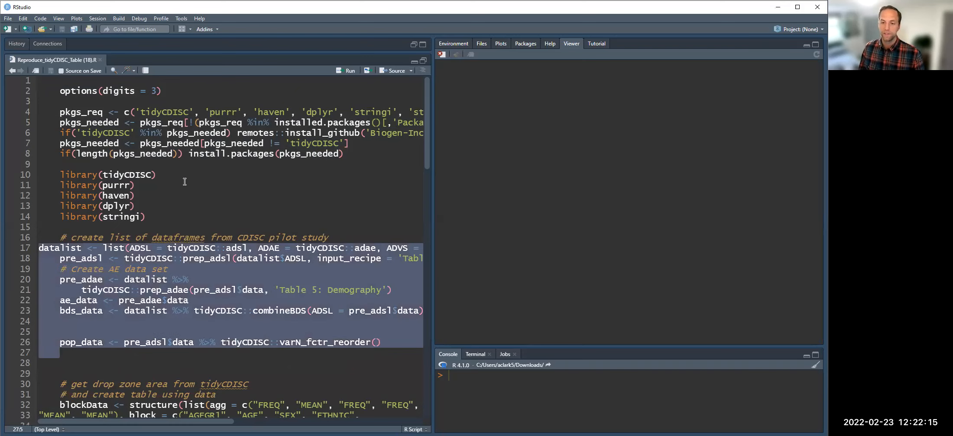
Source the whole script to reproduce the demography table, and enlarge the output viewer over the console
{"action": "left_click", "coordinate": [389, 73]}
{"action": "left_click_drag", "start_coordinate": [534, 345], "coordinate": [523, 255]}
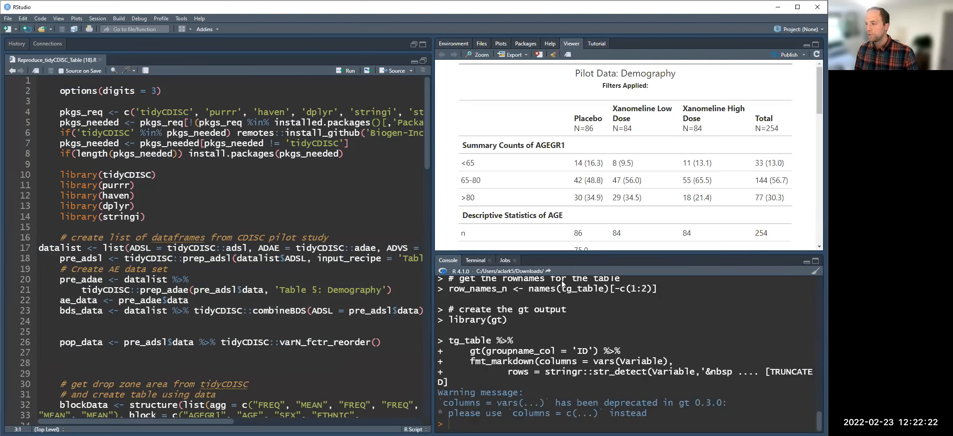
{"action": "left_click_drag", "start_coordinate": [562, 279], "coordinate": [559, 379]}
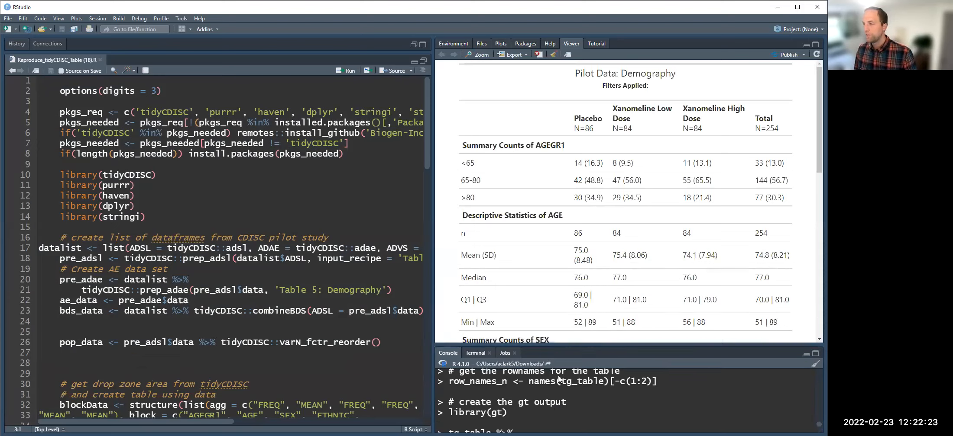
Review the reproduced table from its title down to the WEIGHTBL statistics, and switch back to tidyCDISC in the browser
{"action": "triple_click", "coordinate": [675, 69]}
{"action": "scroll", "coordinate": [614, 145], "scroll_direction": "down", "scroll_amount": 1}
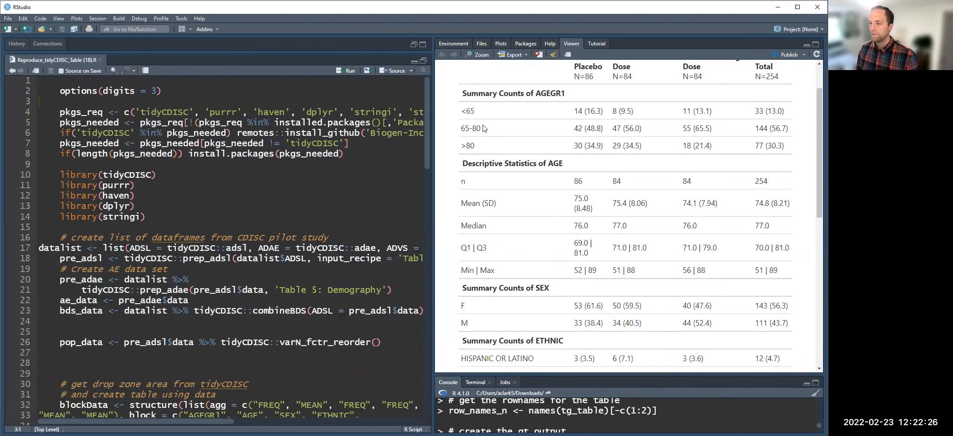
{"action": "scroll", "coordinate": [484, 128], "scroll_direction": "up", "scroll_amount": 1}
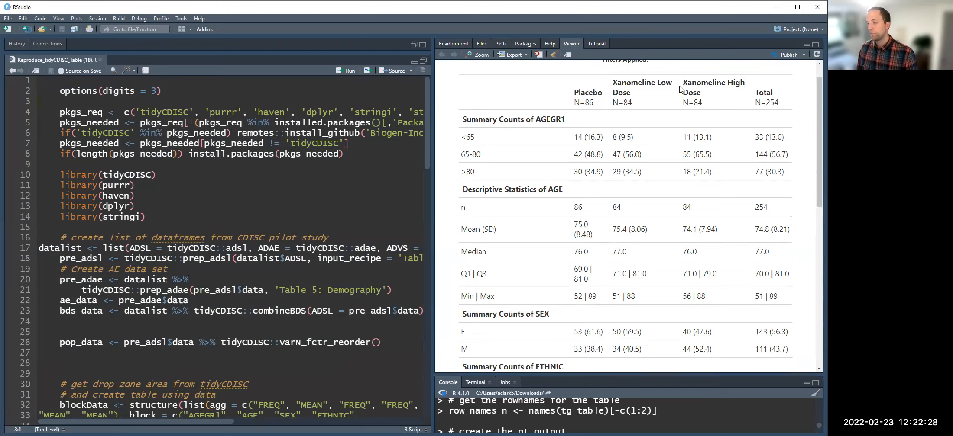
{"action": "scroll", "coordinate": [536, 236], "scroll_direction": "down", "scroll_amount": 5}
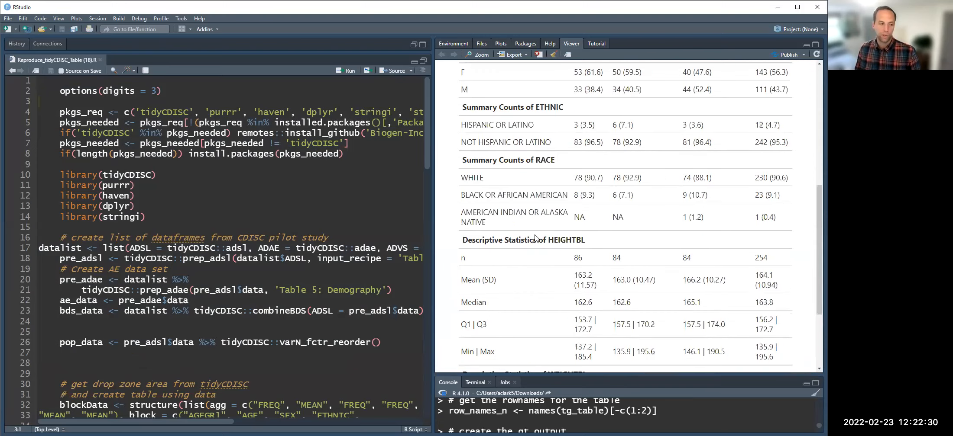
{"action": "scroll", "coordinate": [535, 236], "scroll_direction": "down", "scroll_amount": 2}
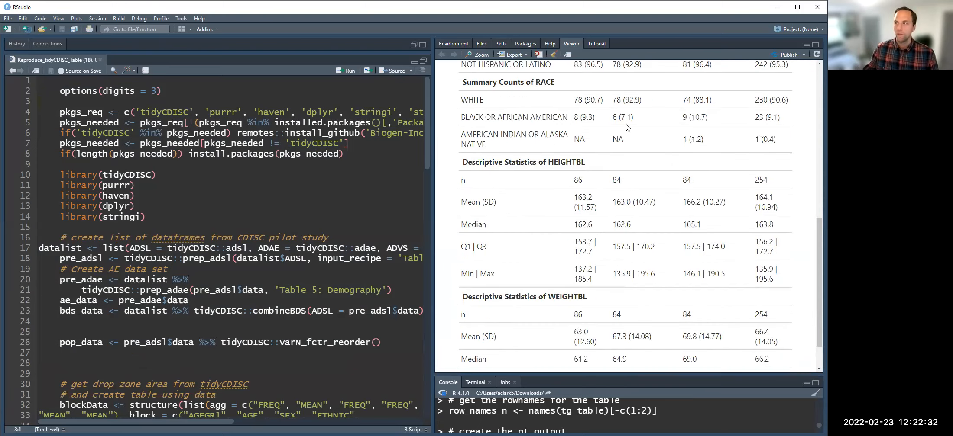
{"action": "left_click", "coordinate": [780, 8]}
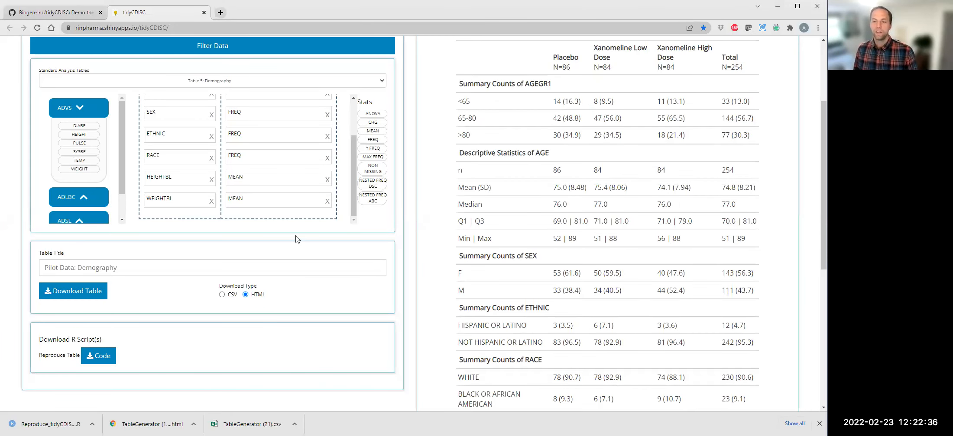
Look through the available standard analysis tables, keeping Table 5 Demography selected
{"action": "scroll", "coordinate": [296, 239], "scroll_direction": "up", "scroll_amount": 3}
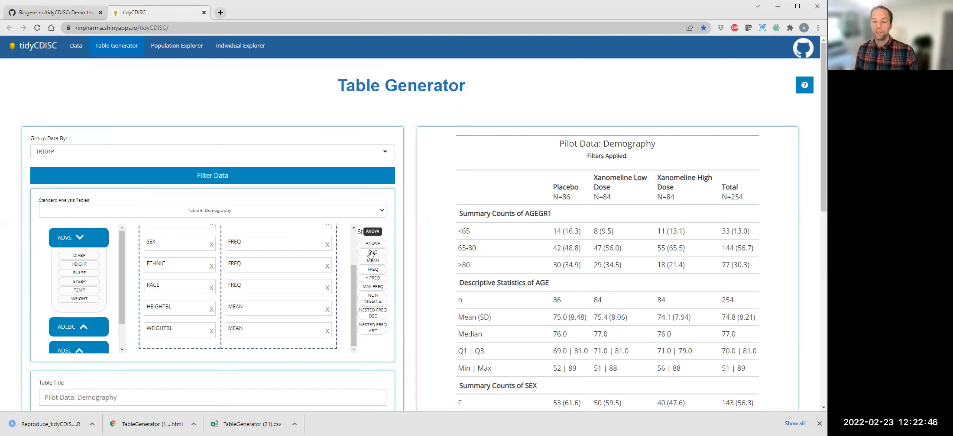
{"action": "left_click", "coordinate": [164, 210]}
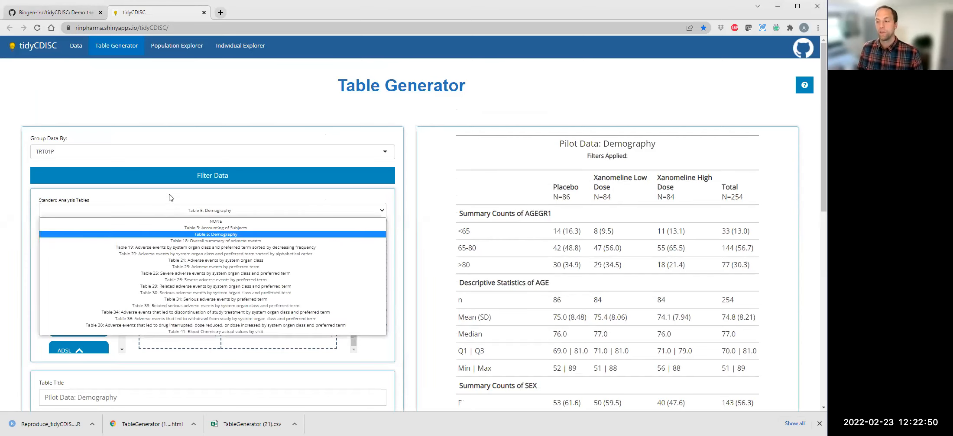
{"action": "left_click", "coordinate": [170, 197]}
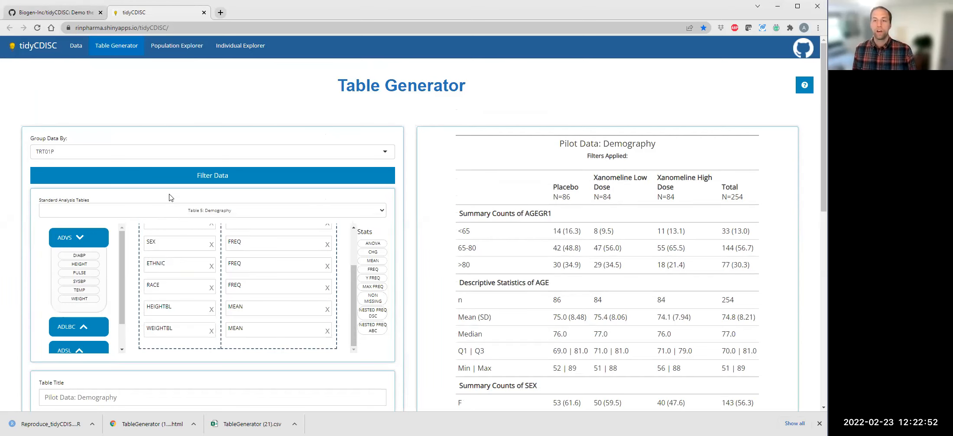
Open the tidyCDISC GitHub new issue page in a separate browser tab, and return to the Table Generator
{"action": "right_click", "coordinate": [802, 51]}
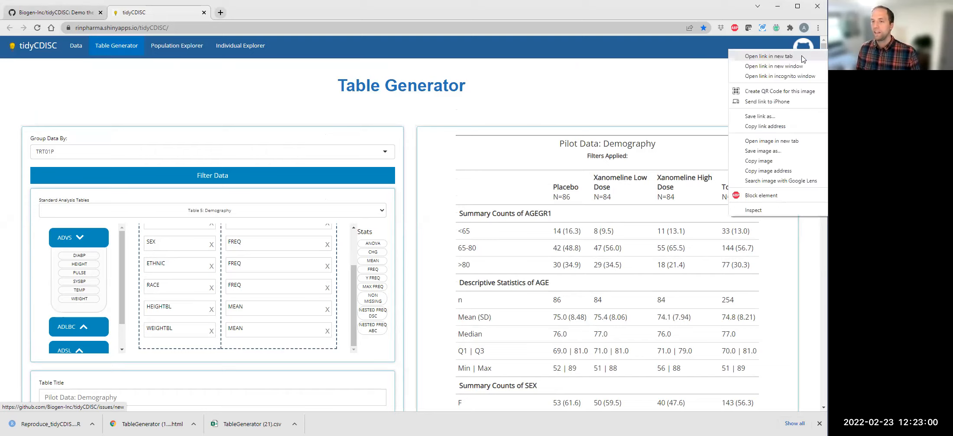
{"action": "left_click", "coordinate": [768, 56]}
{"action": "left_click", "coordinate": [281, 12]}
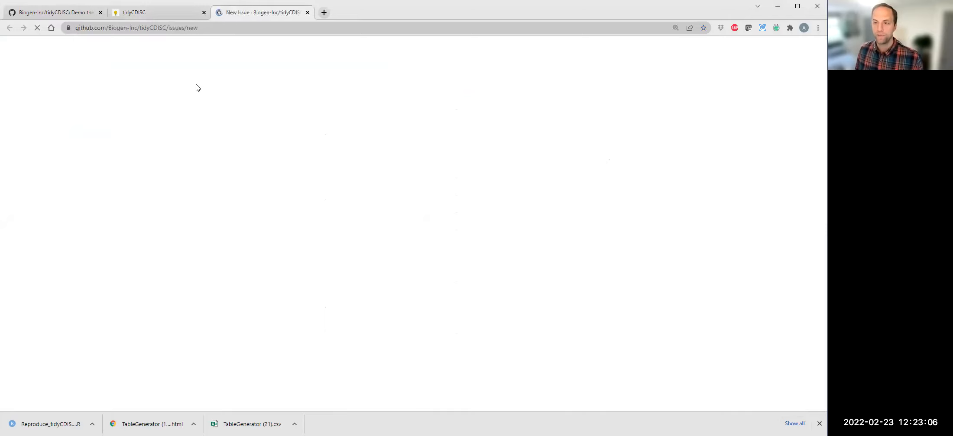
{"action": "left_click", "coordinate": [170, 13]}
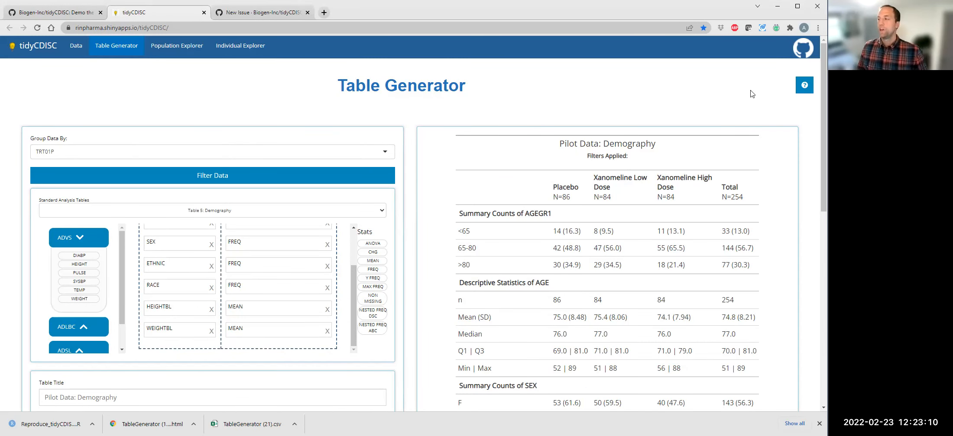
Step through the Table Generator's guided help tour, from the uploaded variables to the grouping and following hints, and close it
{"action": "left_click", "coordinate": [801, 87]}
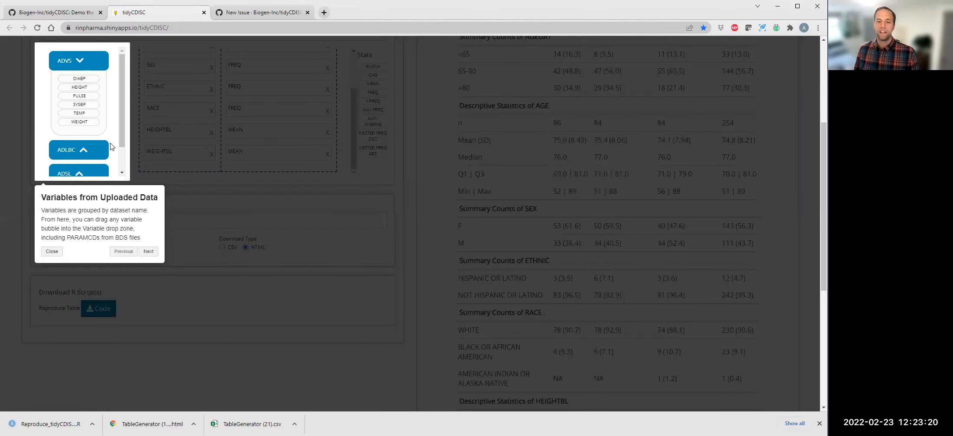
{"action": "left_click", "coordinate": [148, 254]}
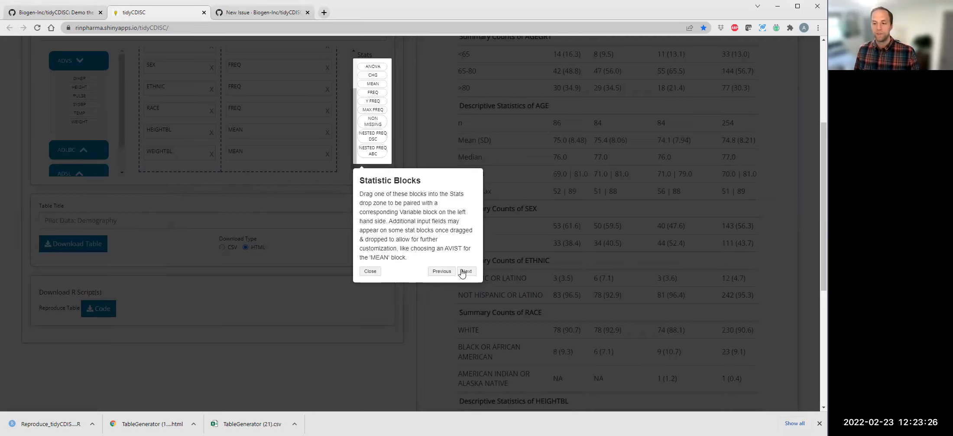
{"action": "left_click", "coordinate": [462, 272]}
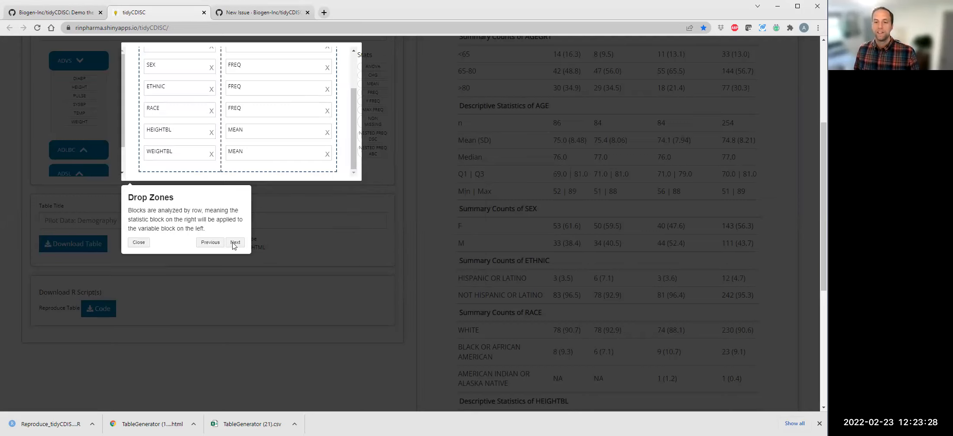
{"action": "left_click", "coordinate": [233, 246]}
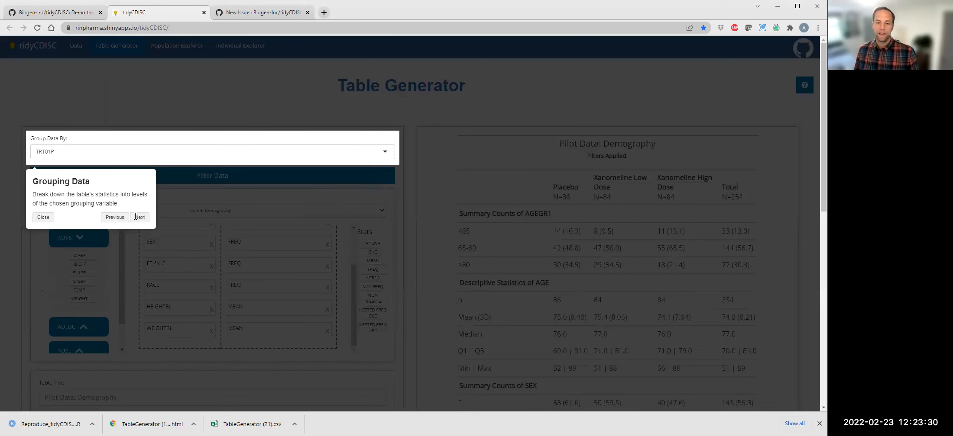
{"action": "left_click", "coordinate": [138, 216]}
{"action": "left_click", "coordinate": [43, 259]}
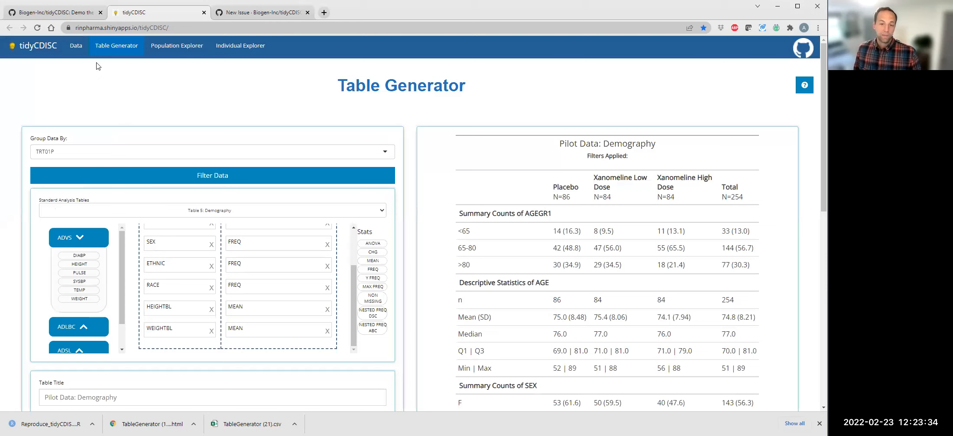
Go to the Population Explorer and look over its plot settings, including those for the box plot and the mean-over-time line plot
{"action": "left_click", "coordinate": [175, 52]}
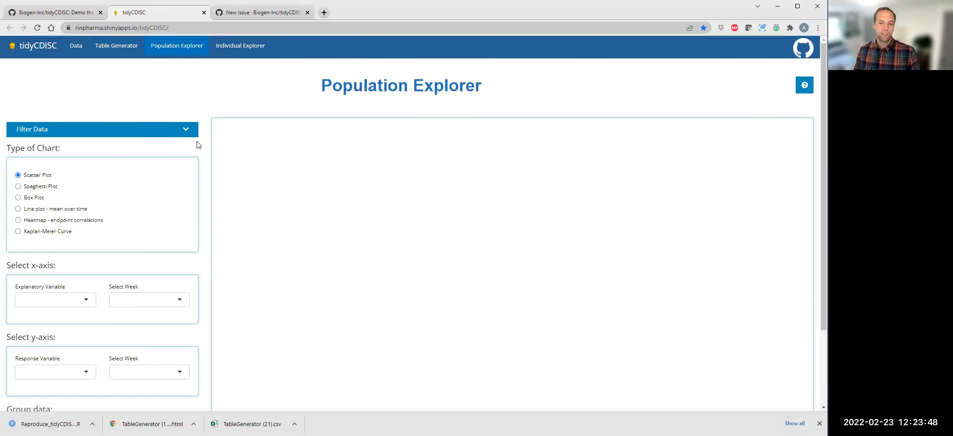
{"action": "scroll", "coordinate": [199, 145], "scroll_direction": "down", "scroll_amount": 2}
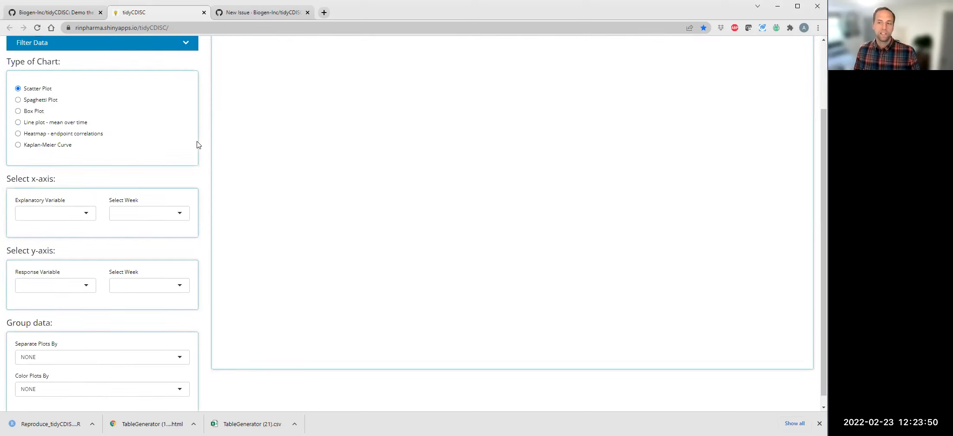
{"action": "scroll", "coordinate": [197, 145], "scroll_direction": "up", "scroll_amount": 1}
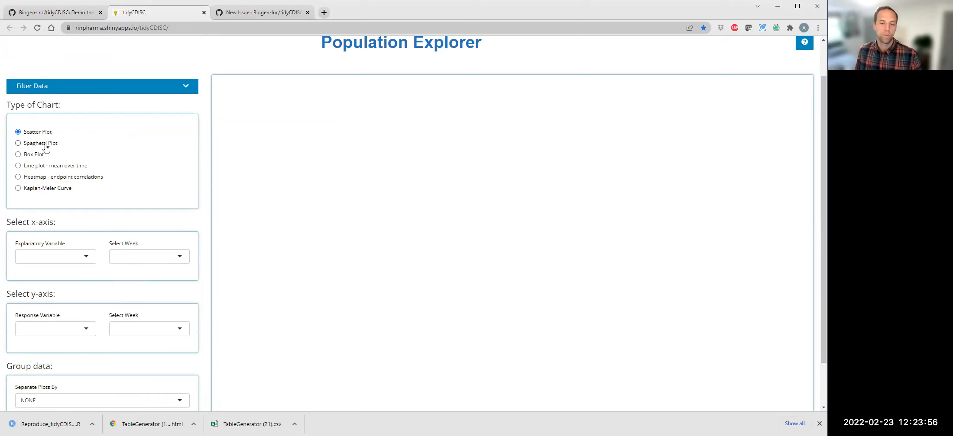
{"action": "left_click", "coordinate": [39, 156]}
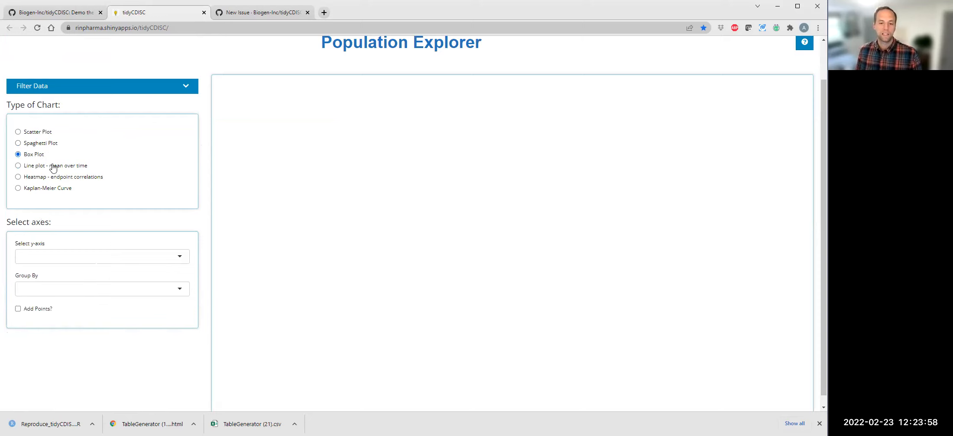
{"action": "left_click", "coordinate": [55, 167]}
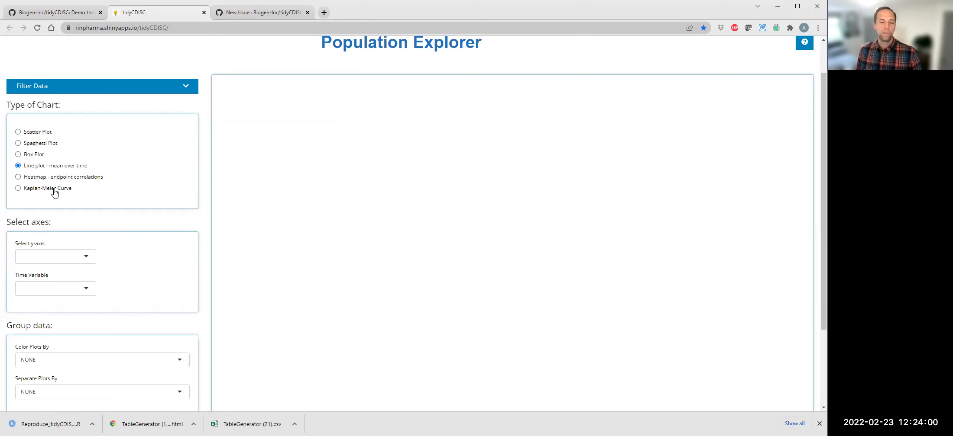
Plot a Kaplan-Meier curve for the TTDE parameter and include the 95% confidence interval
{"action": "left_click", "coordinate": [54, 191]}
{"action": "left_click", "coordinate": [63, 255]}
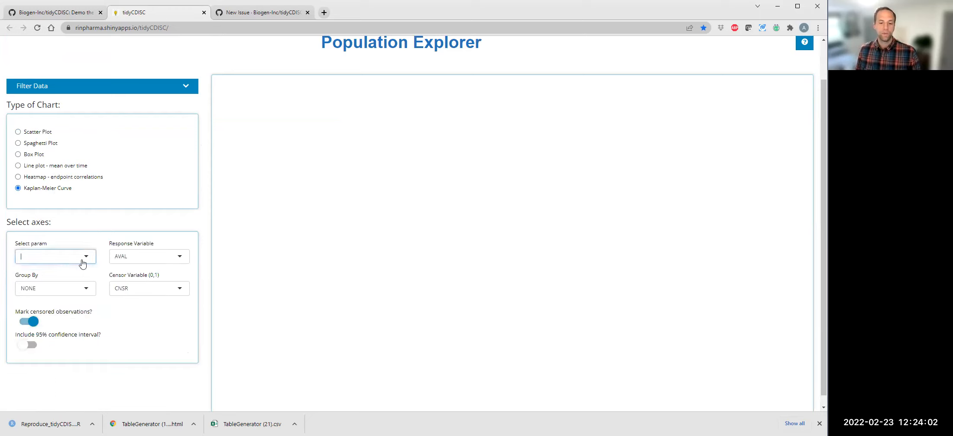
{"action": "left_click", "coordinate": [68, 274]}
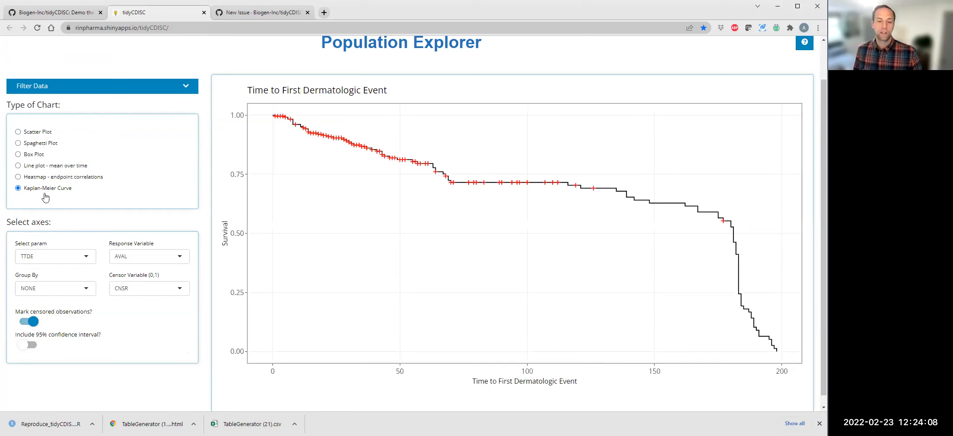
{"action": "left_click", "coordinate": [25, 346]}
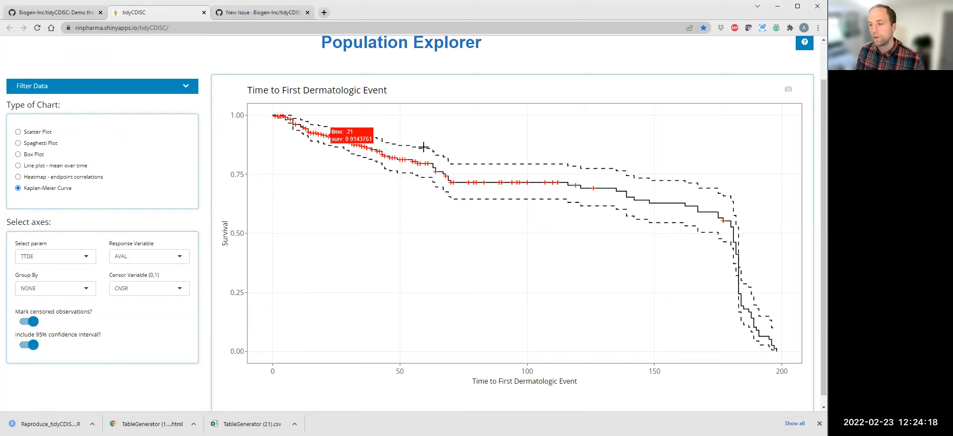
Zoom into the middle stretch of the survival curve, reset the zoom, and save the full plot as a PNG image
{"action": "left_click_drag", "start_coordinate": [400, 143], "coordinate": [529, 223]}
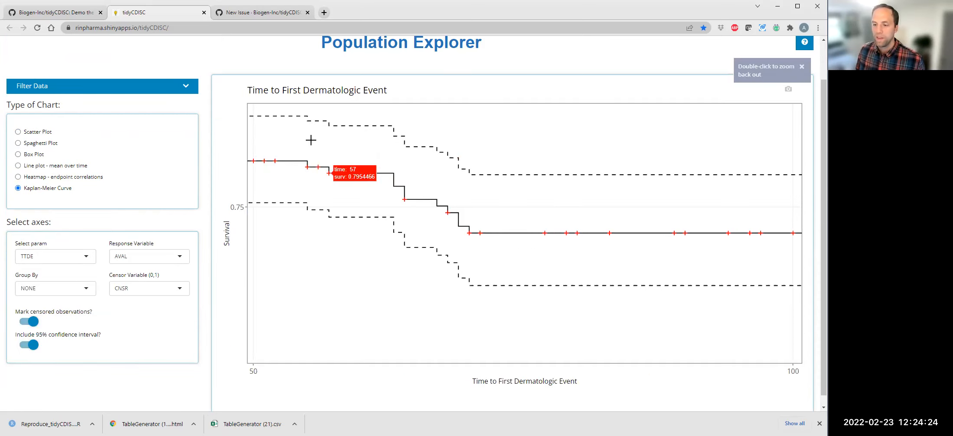
{"action": "double_click", "coordinate": [620, 124]}
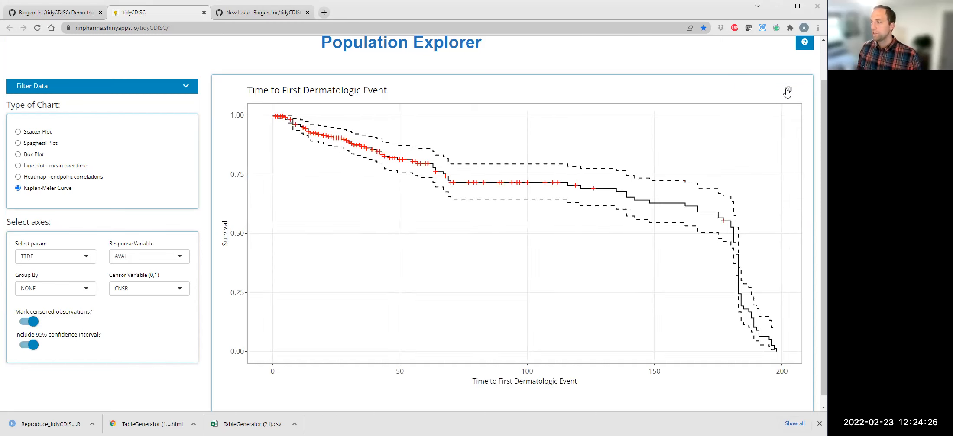
{"action": "left_click", "coordinate": [787, 89]}
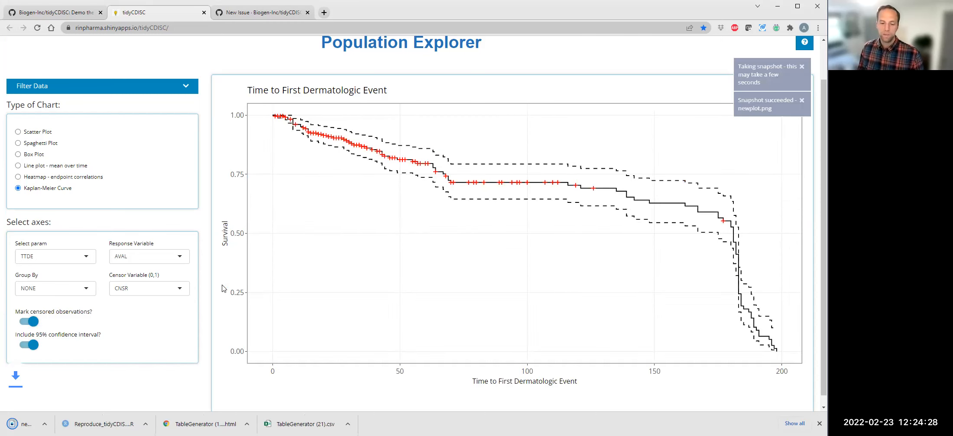
Group the Kaplan-Meier curve by SEX and exclude the 95% confidence interval
{"action": "left_click", "coordinate": [37, 289]}
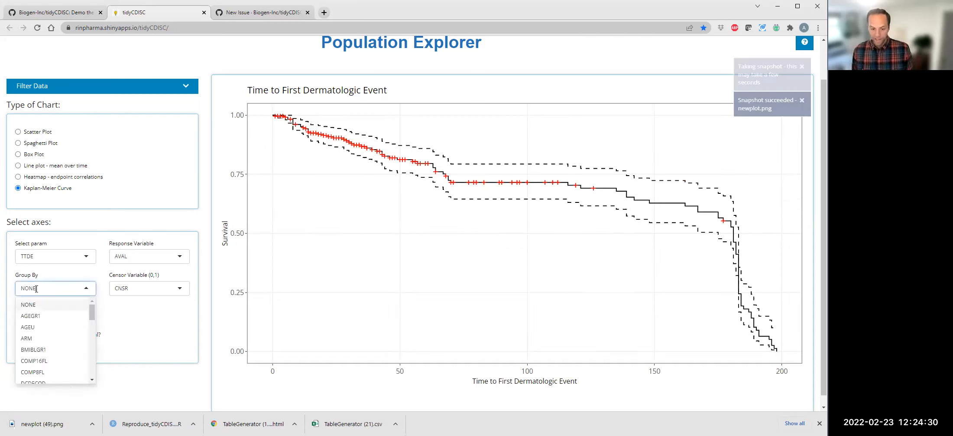
{"action": "key", "text": "BackSpace"}
{"action": "type", "text": "se"}
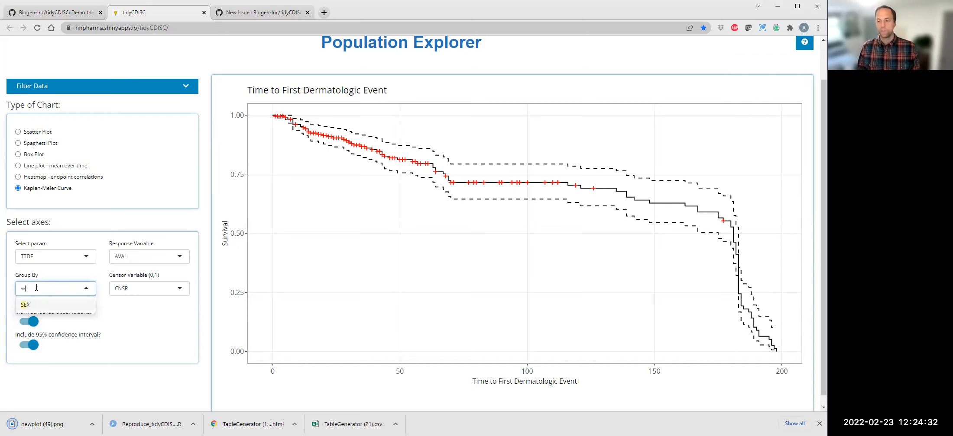
{"action": "key", "text": "Return"}
{"action": "left_click", "coordinate": [35, 351]}
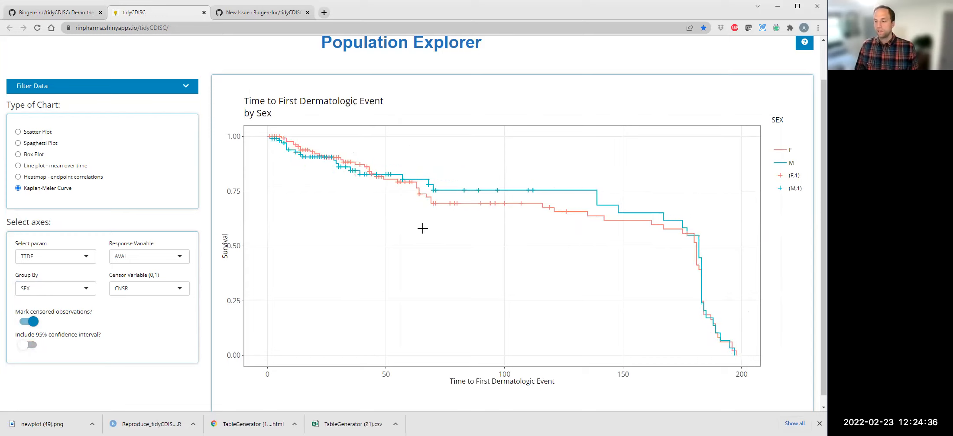
{"action": "mouse_move", "coordinate": [465, 186]}
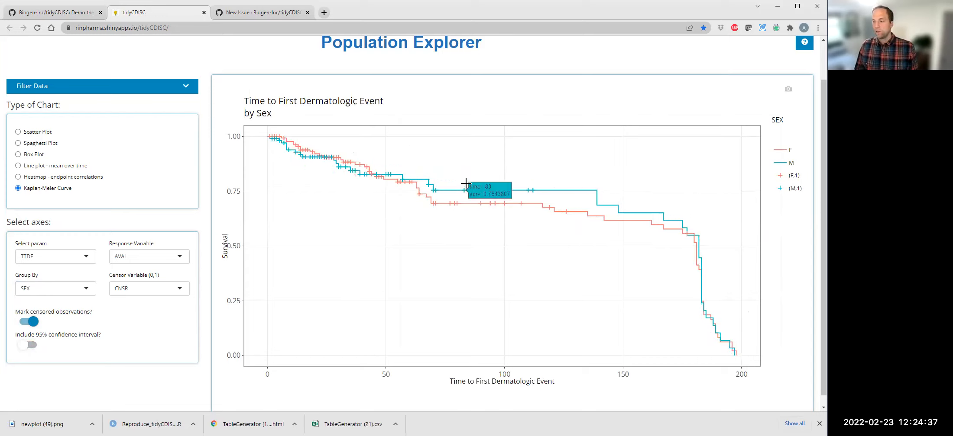
Change the Kaplan-Meier curve's grouping variable to TRT01A
{"action": "left_click", "coordinate": [36, 289]}
{"action": "key", "text": "BackSpace"}
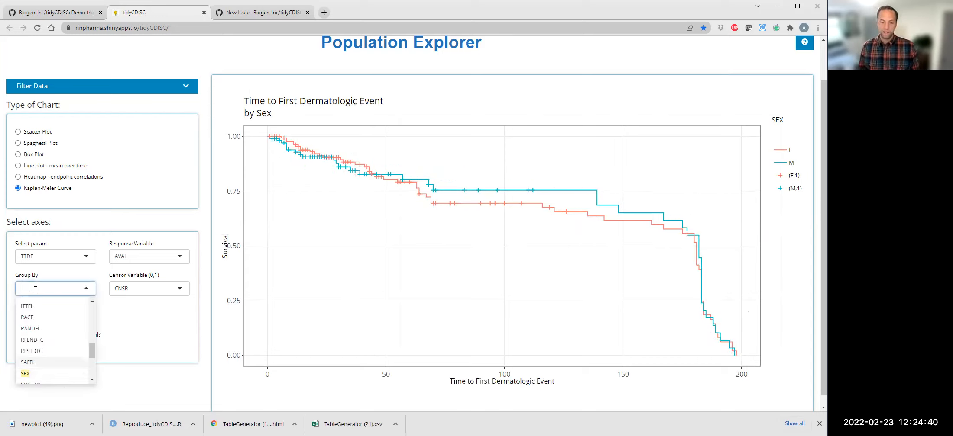
{"action": "type", "text": "TRT"}
{"action": "left_click", "coordinate": [37, 332]}
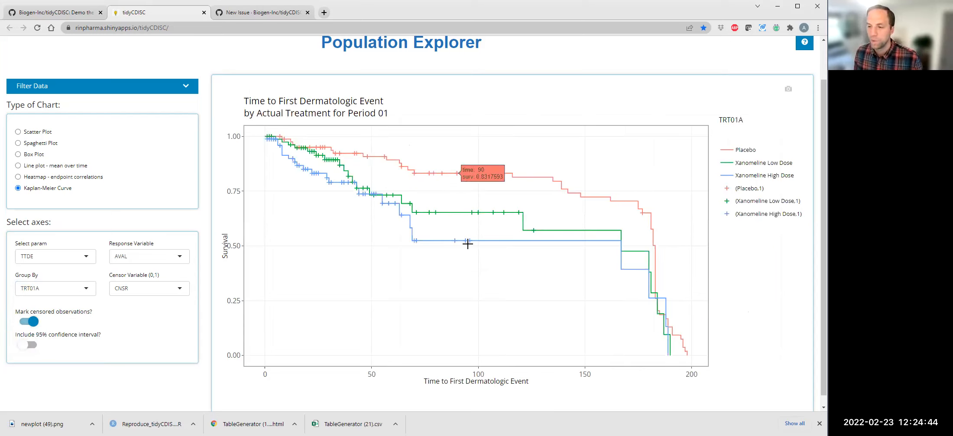
Create a mean-over-time line plot with CA on the y-axis and AVISIT as the time variable
{"action": "left_click", "coordinate": [32, 169]}
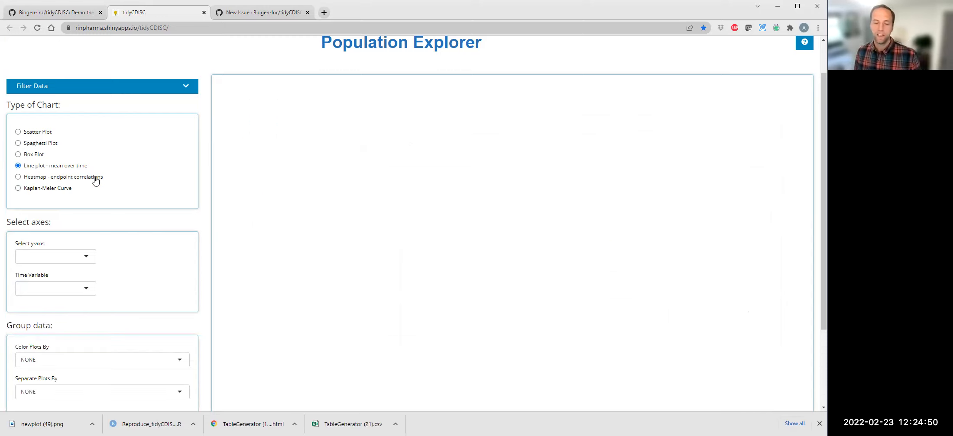
{"action": "left_click", "coordinate": [77, 258]}
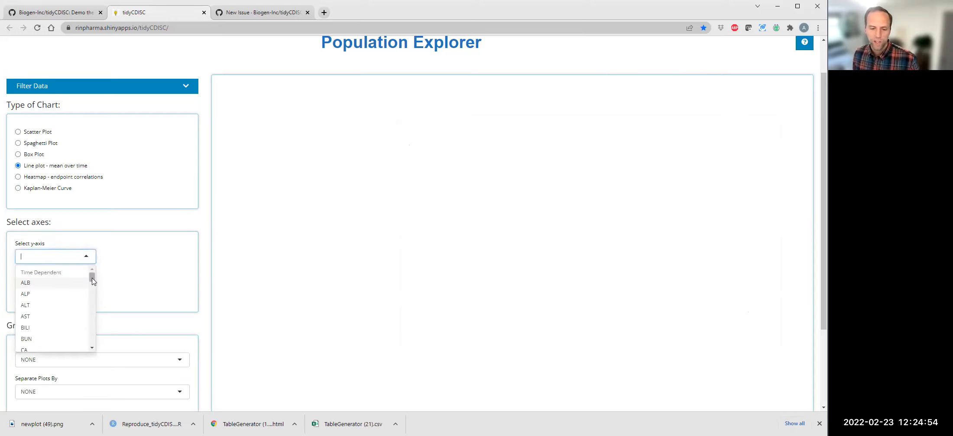
{"action": "scroll", "coordinate": [56, 336], "scroll_direction": "down", "scroll_amount": 1}
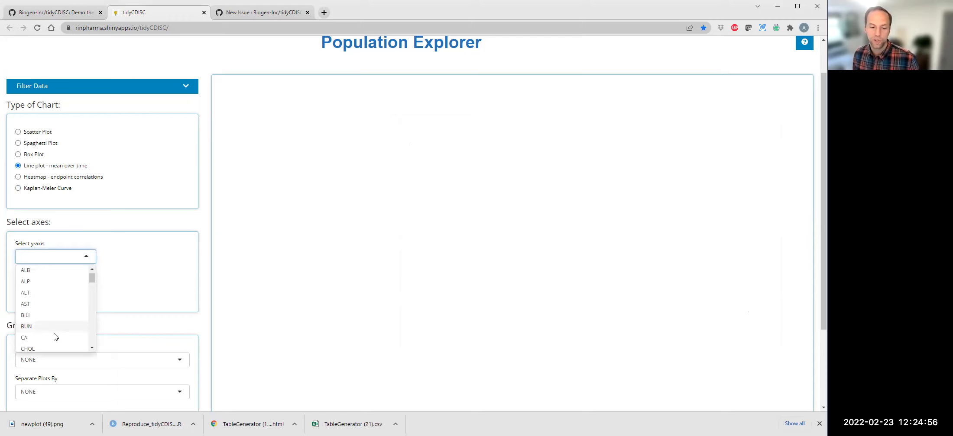
{"action": "left_click", "coordinate": [25, 337]}
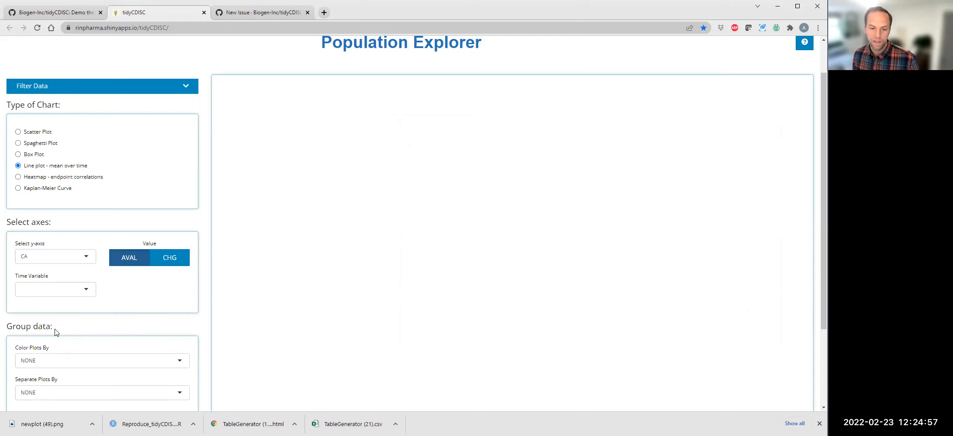
{"action": "left_click", "coordinate": [68, 292]}
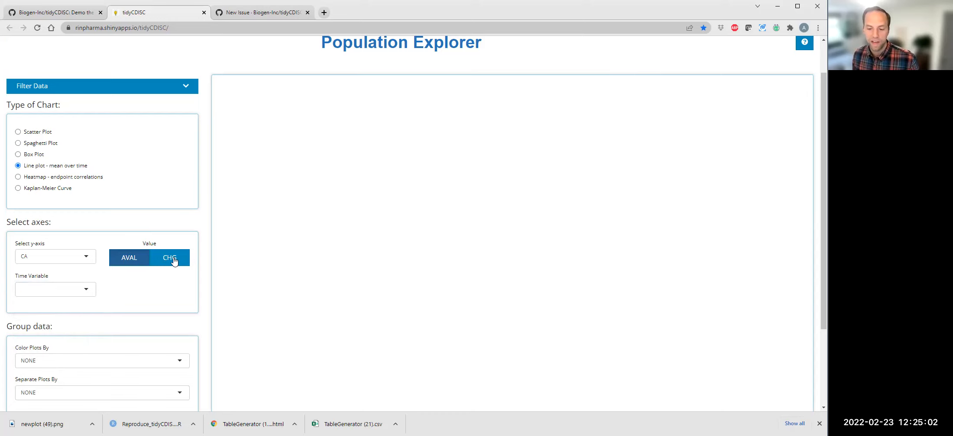
{"action": "left_click", "coordinate": [87, 290]}
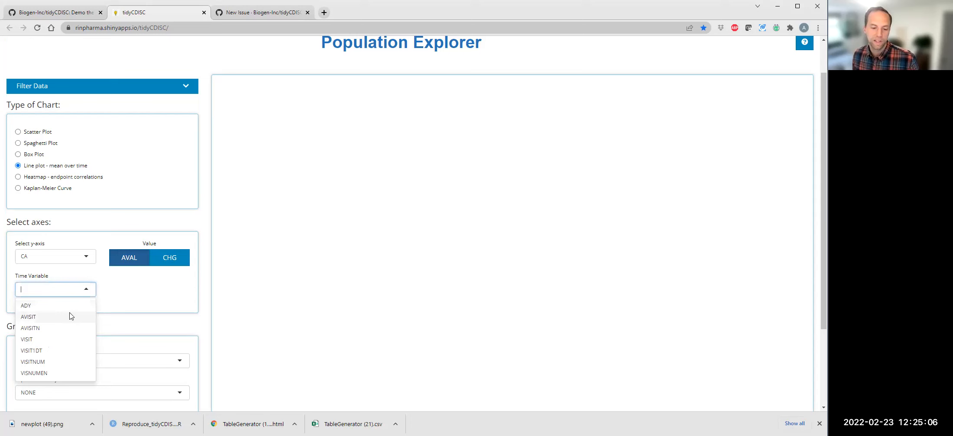
{"action": "left_click", "coordinate": [70, 317]}
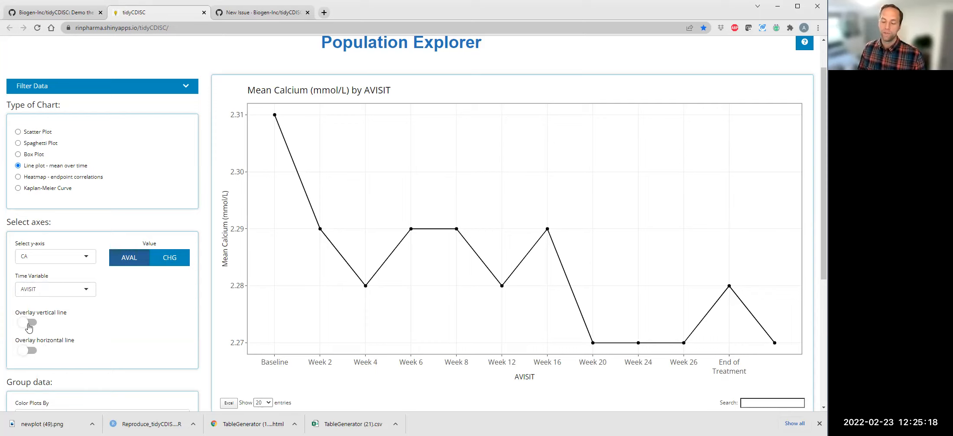
Overlay a vertical line on the mean calcium plot, place it at Week 2, and remove the overlay
{"action": "scroll", "coordinate": [126, 317], "scroll_direction": "down", "scroll_amount": 1}
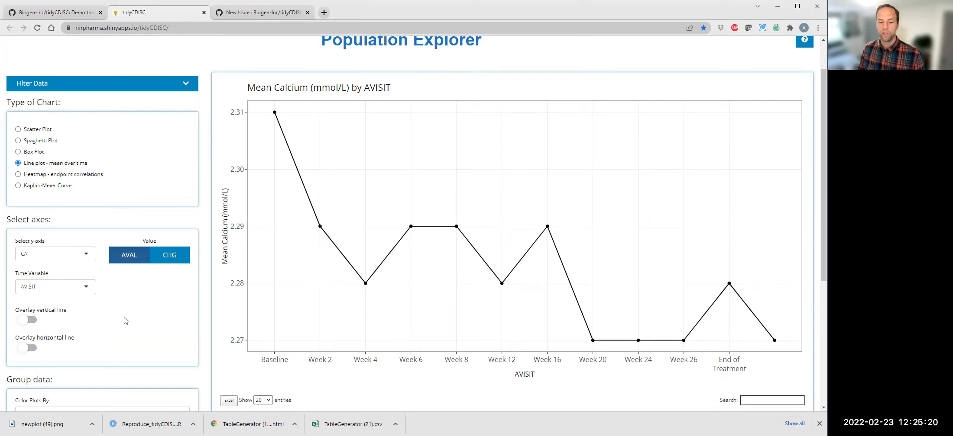
{"action": "scroll", "coordinate": [126, 321], "scroll_direction": "down", "scroll_amount": 1}
{"action": "left_click", "coordinate": [25, 236]}
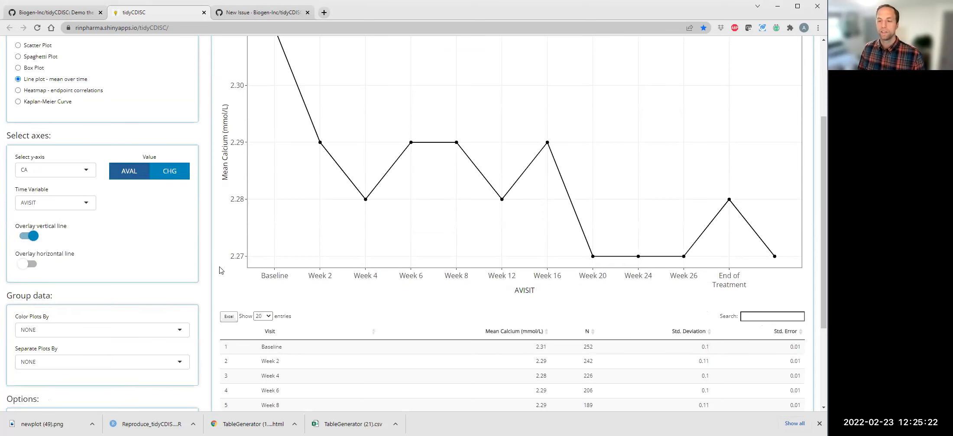
{"action": "scroll", "coordinate": [264, 199], "scroll_direction": "up", "scroll_amount": 2}
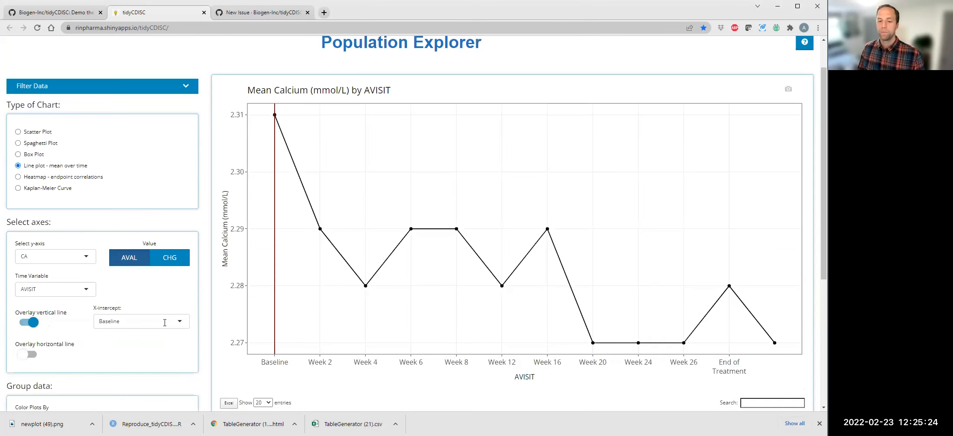
{"action": "left_click", "coordinate": [166, 324]}
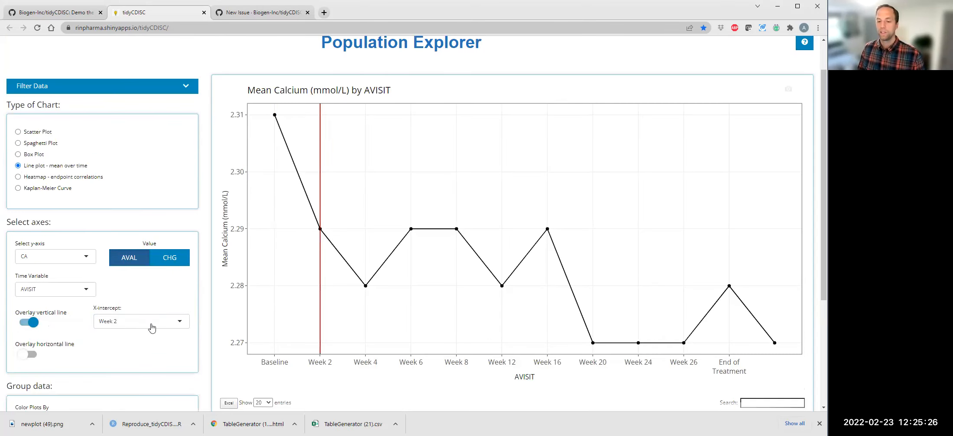
{"action": "left_click", "coordinate": [38, 325]}
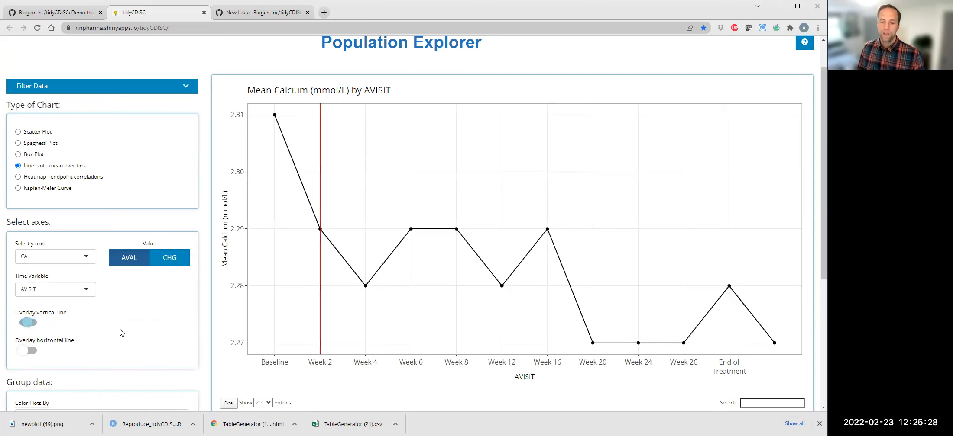
Add error bars to the mean calcium plot and return to the chart
{"action": "scroll", "coordinate": [117, 331], "scroll_direction": "down", "scroll_amount": 3}
{"action": "scroll", "coordinate": [93, 345], "scroll_direction": "down", "scroll_amount": 1}
{"action": "left_click", "coordinate": [29, 348]}
{"action": "scroll", "coordinate": [269, 130], "scroll_direction": "up", "scroll_amount": 2}
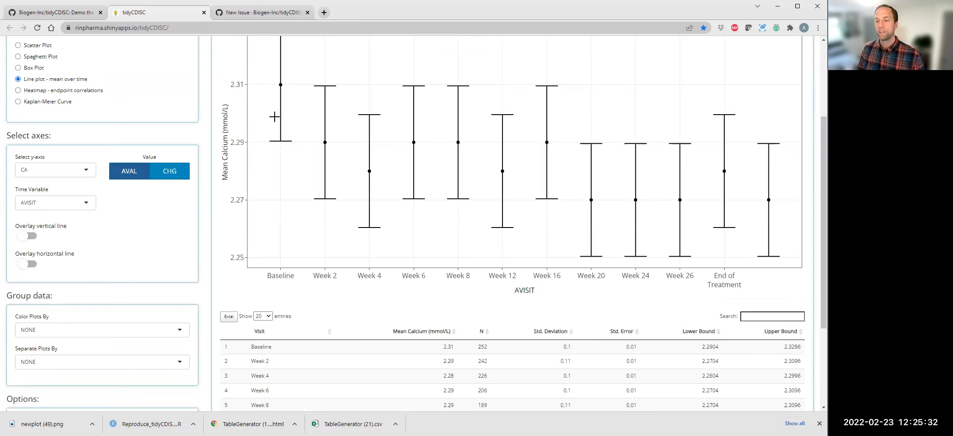
Hide the 95% CI error bars on the mean calcium plot and try out the point labels
{"action": "scroll", "coordinate": [281, 124], "scroll_direction": "up", "scroll_amount": 1}
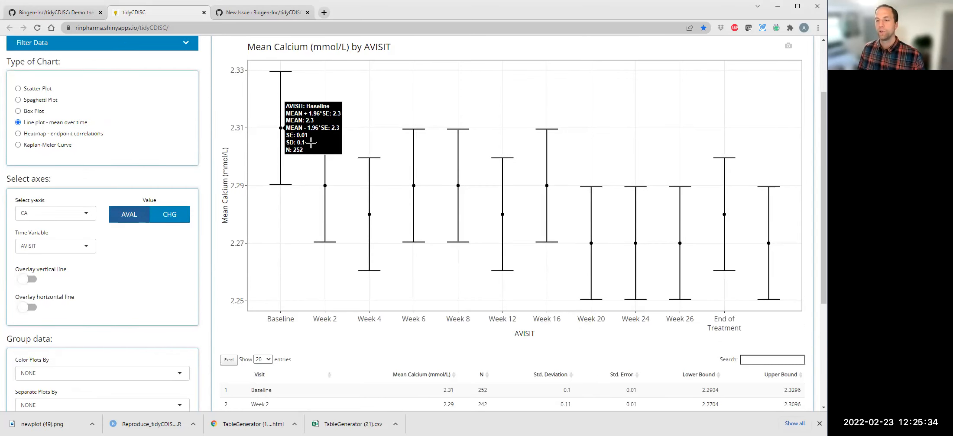
{"action": "mouse_move", "coordinate": [327, 187]}
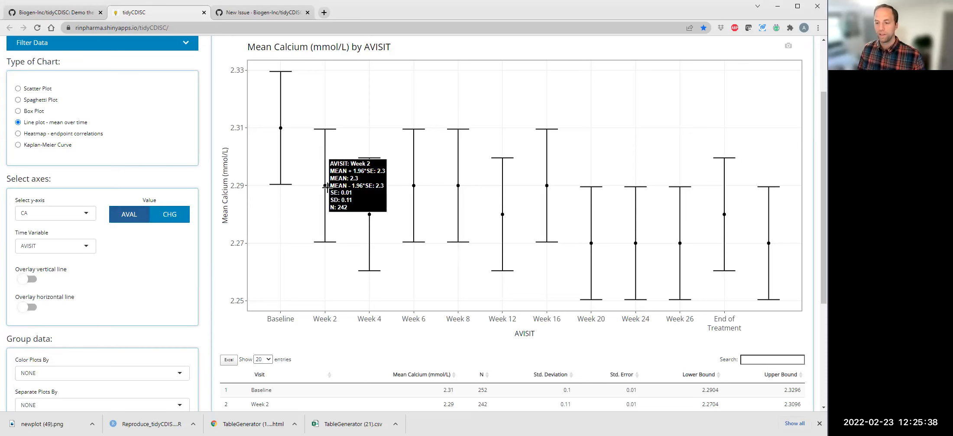
{"action": "scroll", "coordinate": [40, 345], "scroll_direction": "down", "scroll_amount": 3}
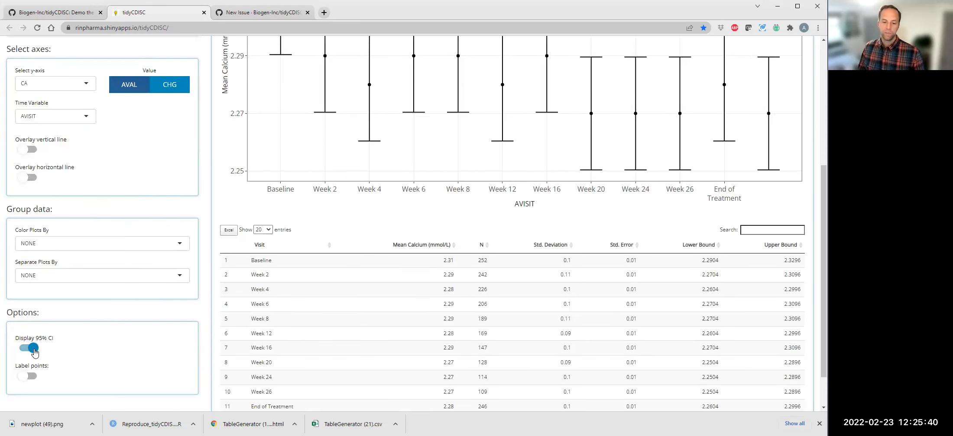
{"action": "left_click", "coordinate": [25, 376]}
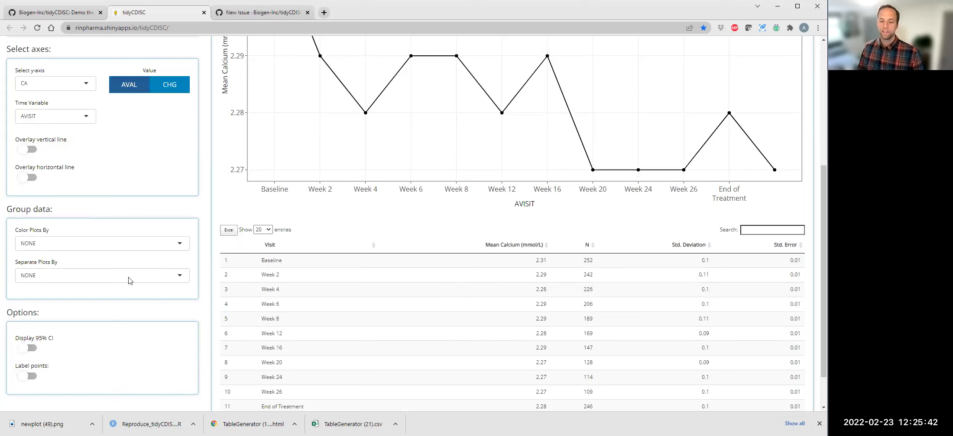
{"action": "scroll", "coordinate": [377, 160], "scroll_direction": "up", "scroll_amount": 2}
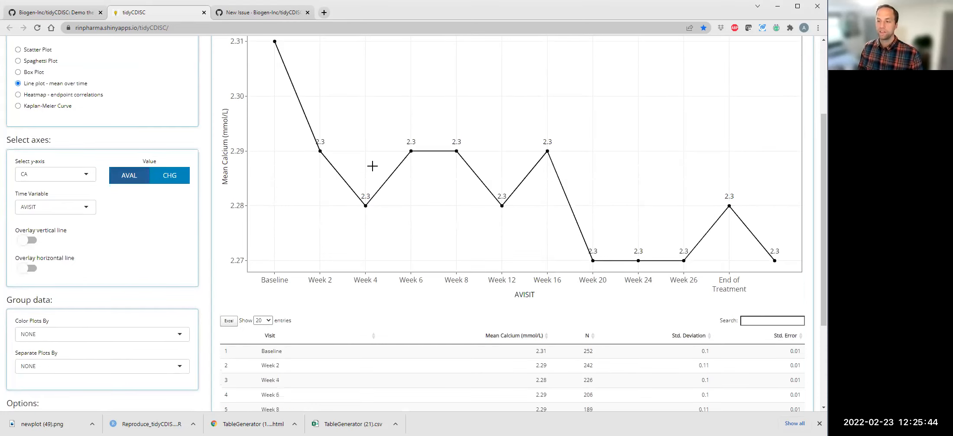
{"action": "scroll", "coordinate": [97, 306], "scroll_direction": "down", "scroll_amount": 1}
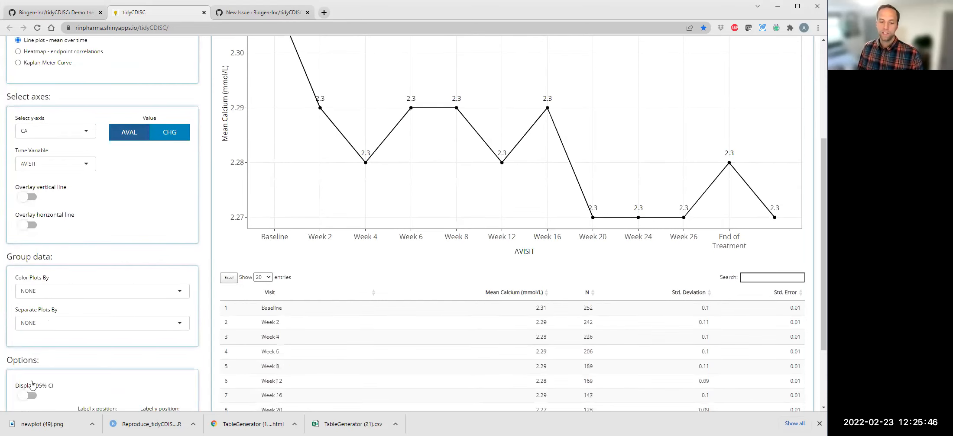
{"action": "scroll", "coordinate": [33, 386], "scroll_direction": "down", "scroll_amount": 1}
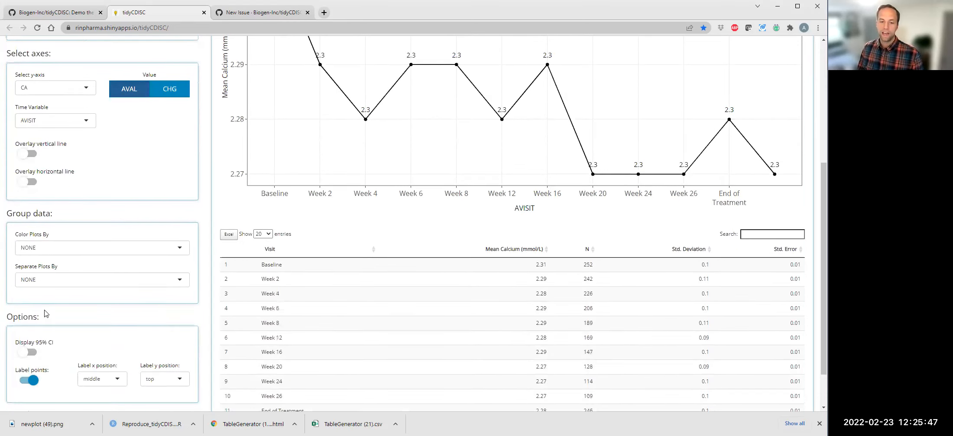
Color the mean calcium line plot by SEX
{"action": "left_click", "coordinate": [61, 245]}
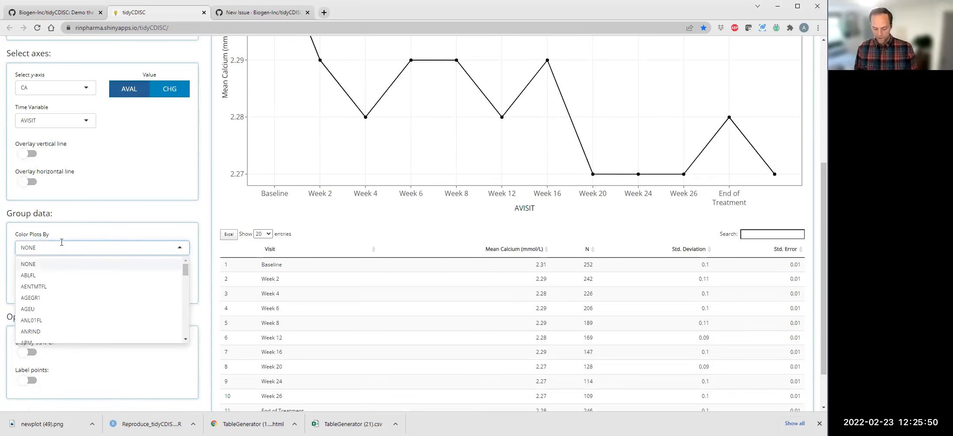
{"action": "type", "text": "sex"}
{"action": "key", "text": "Return"}
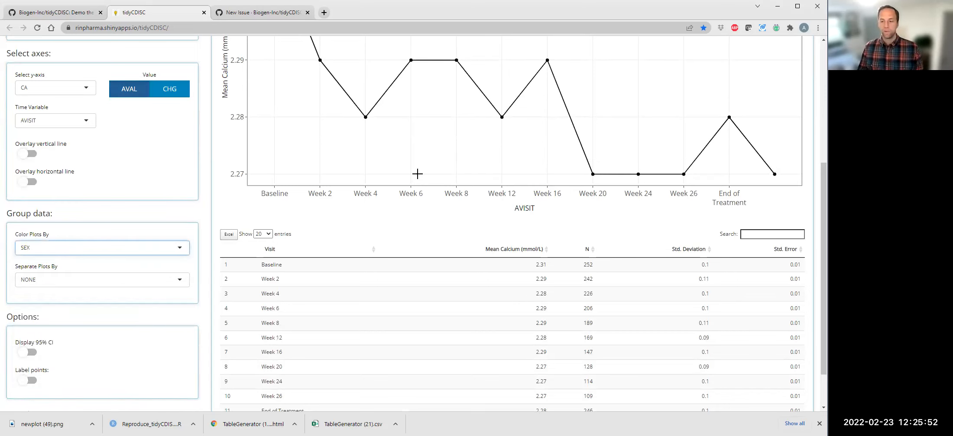
{"action": "scroll", "coordinate": [344, 154], "scroll_direction": "up", "scroll_amount": 3}
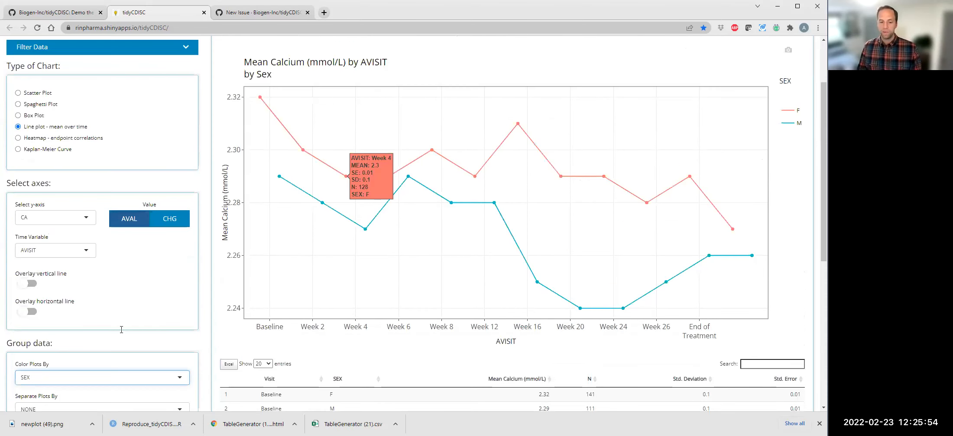
Separate the mean calcium line plot into panels by TRT01A
{"action": "scroll", "coordinate": [60, 324], "scroll_direction": "down", "scroll_amount": 2}
{"action": "left_click", "coordinate": [59, 320]}
{"action": "key", "text": "BackSpace"}
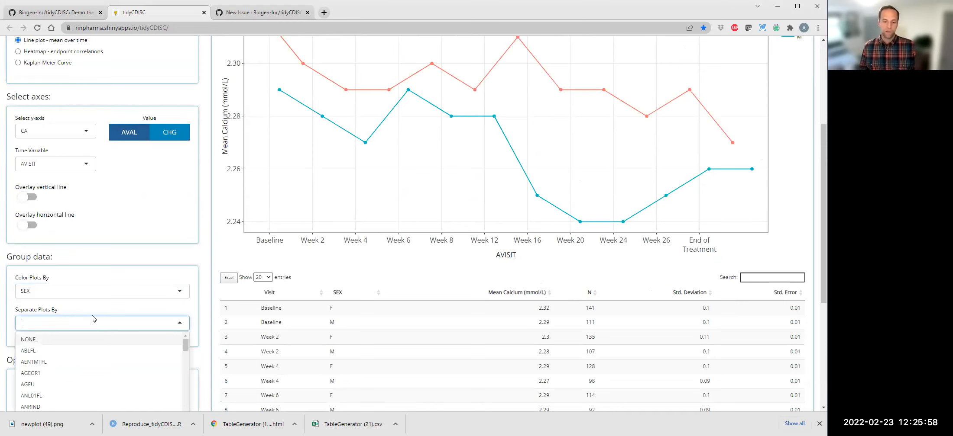
{"action": "type", "text": "trt"}
{"action": "left_click", "coordinate": [57, 367]}
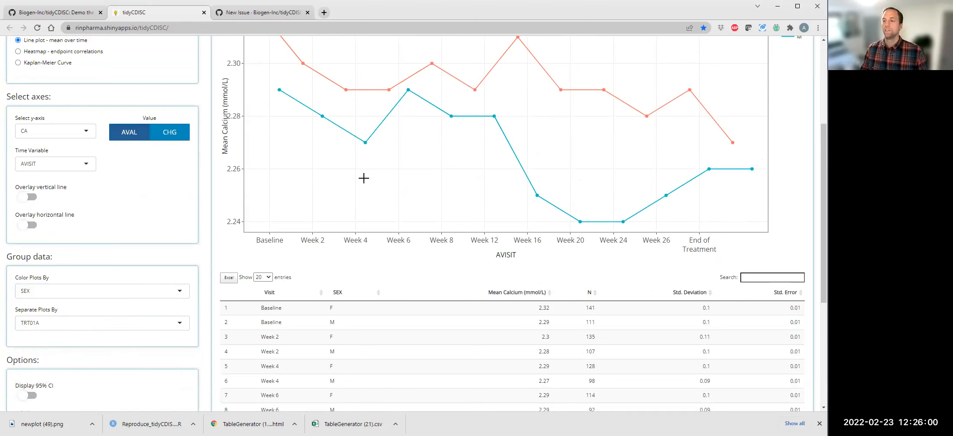
{"action": "scroll", "coordinate": [367, 196], "scroll_direction": "up", "scroll_amount": 2}
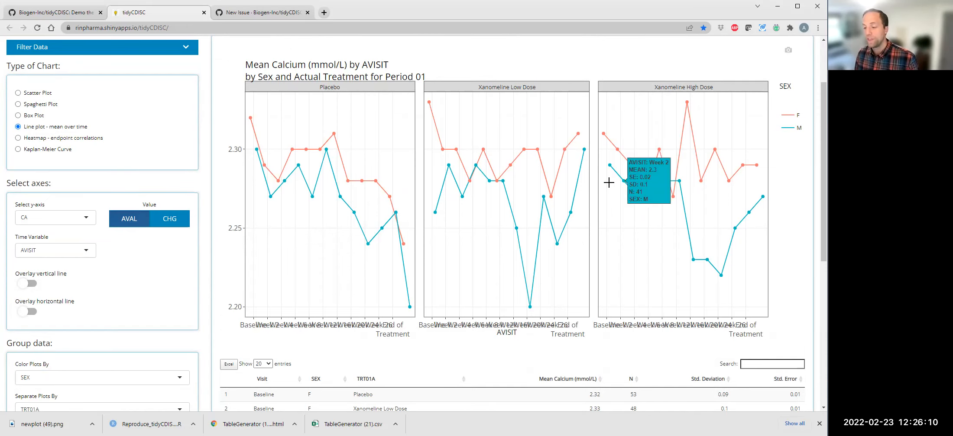
Export the summary table beneath the mean calcium plot to Excel
{"action": "scroll", "coordinate": [547, 178], "scroll_direction": "down", "scroll_amount": 1}
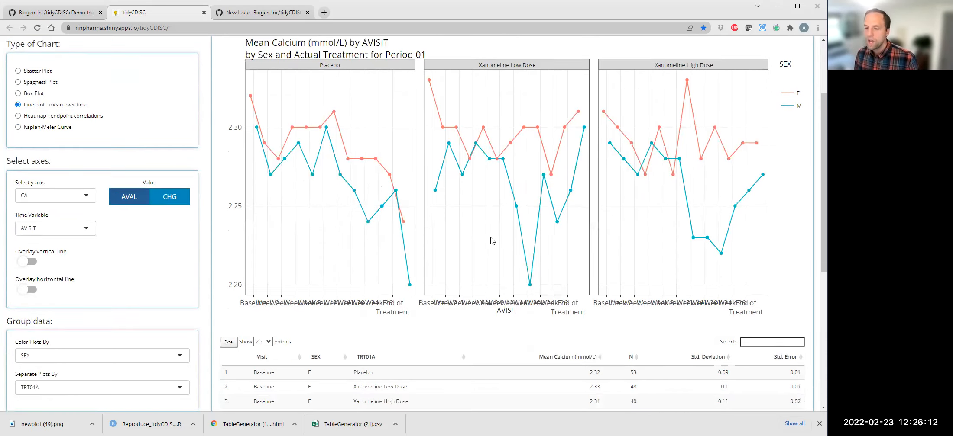
{"action": "scroll", "coordinate": [250, 232], "scroll_direction": "down", "scroll_amount": 3}
{"action": "left_click", "coordinate": [229, 192]}
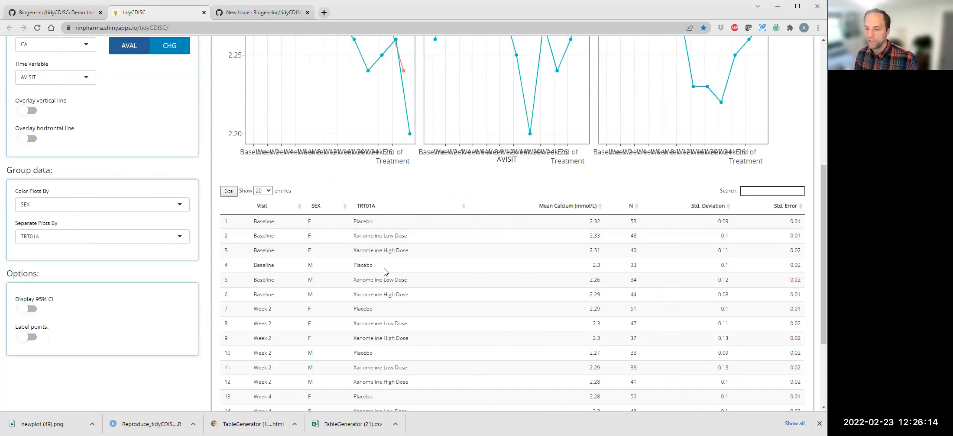
{"action": "scroll", "coordinate": [532, 247], "scroll_direction": "down", "scroll_amount": 2}
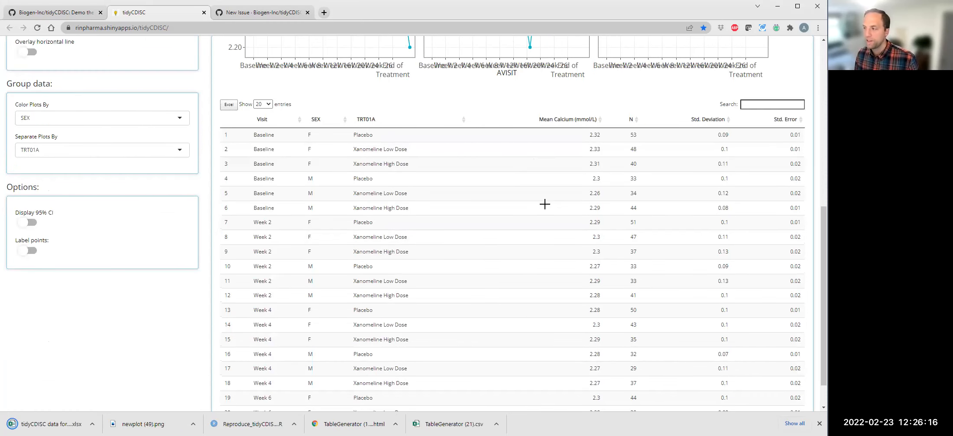
Download the grouped mean calcium plot as a PNG image
{"action": "scroll", "coordinate": [600, 209], "scroll_direction": "up", "scroll_amount": 5}
{"action": "scroll", "coordinate": [791, 137], "scroll_direction": "up", "scroll_amount": 3}
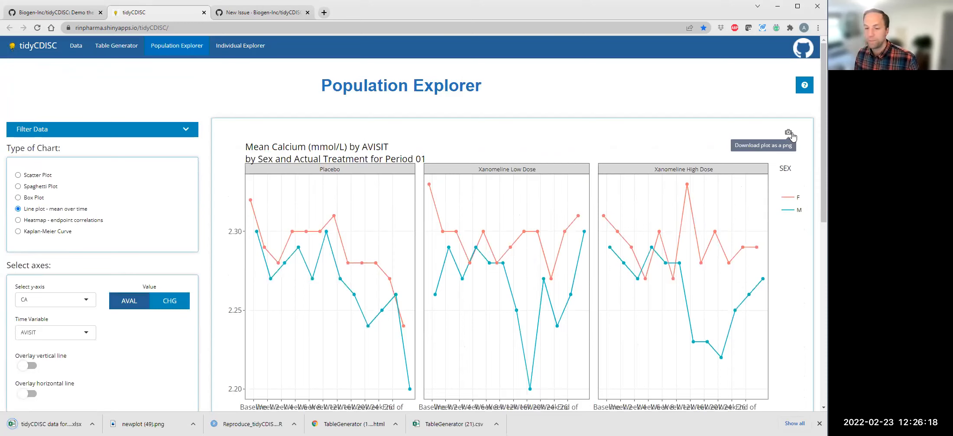
{"action": "left_click", "coordinate": [791, 134]}
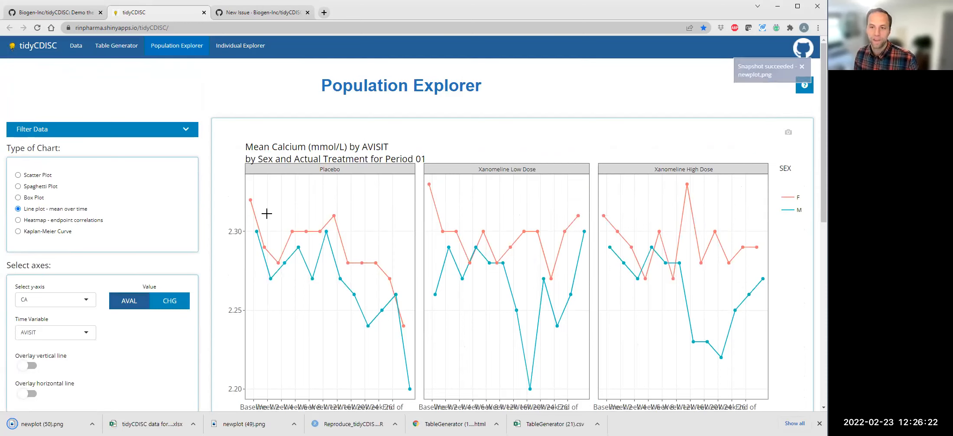
Open the Individual Explorer and pre-filter the patients on the ADSL variable AGE, from 81 to 89
{"action": "left_click", "coordinate": [233, 48]}
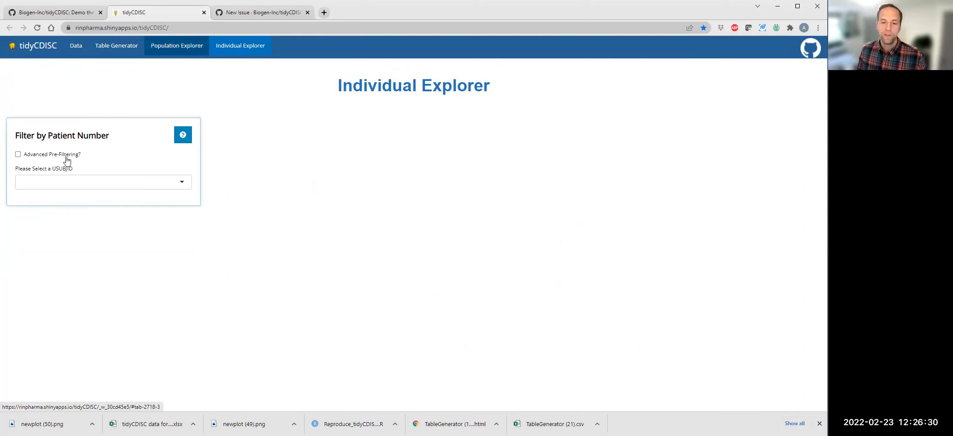
{"action": "left_click", "coordinate": [79, 182]}
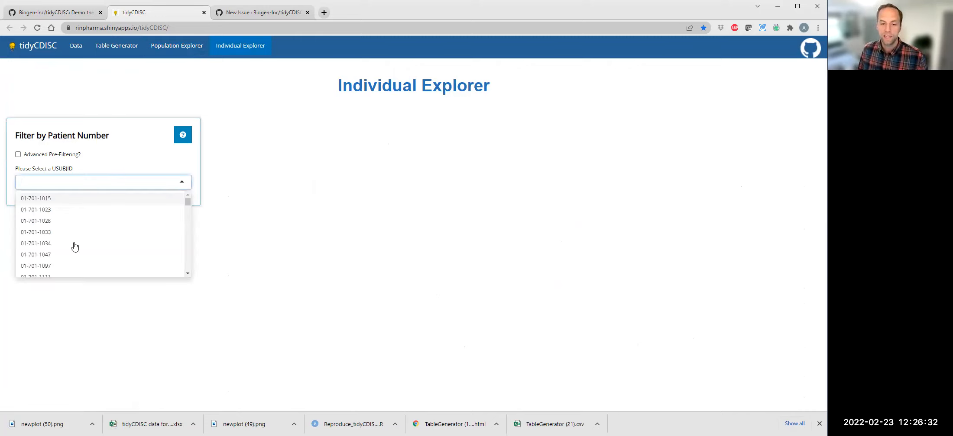
{"action": "left_click", "coordinate": [56, 159]}
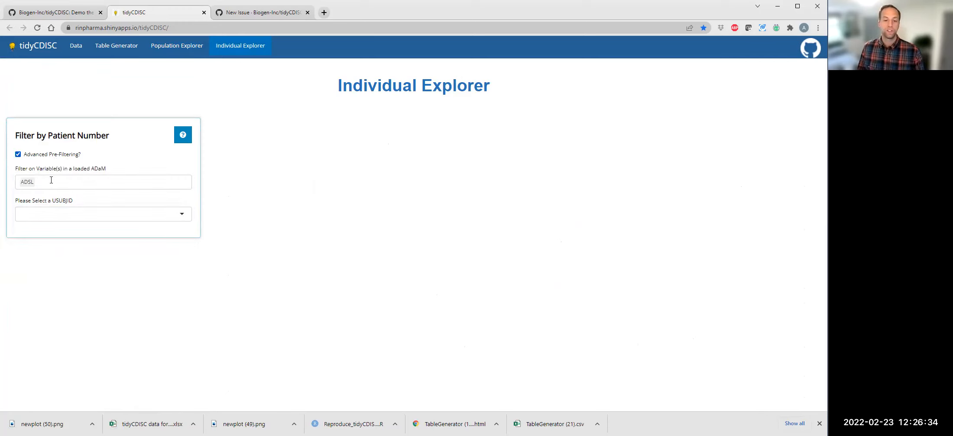
{"action": "left_click", "coordinate": [51, 181]}
{"action": "left_click", "coordinate": [27, 181]}
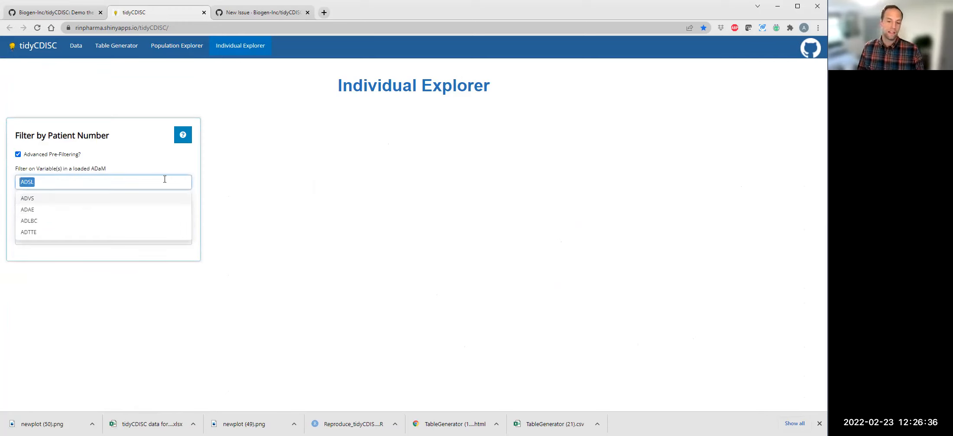
{"action": "left_click", "coordinate": [102, 206]}
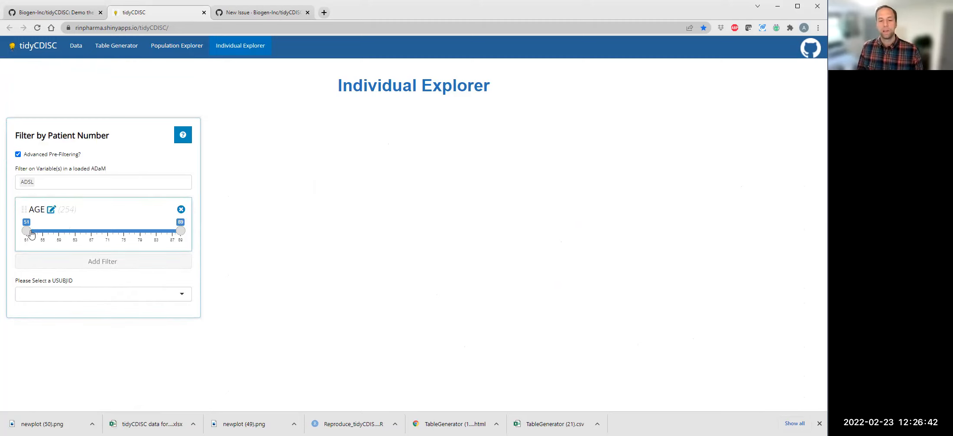
{"action": "left_click_drag", "start_coordinate": [27, 231], "coordinate": [148, 237]}
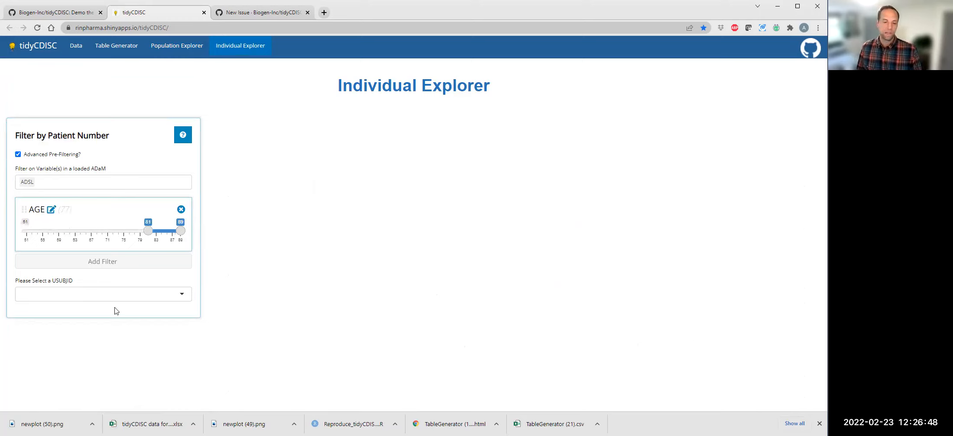
Browse the list of USUBJIDs that match the AGE filter
{"action": "left_click", "coordinate": [152, 301]}
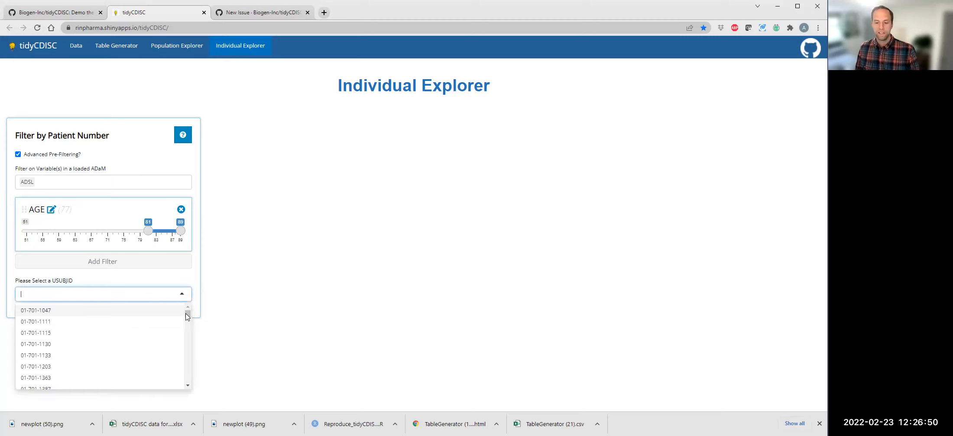
{"action": "scroll", "coordinate": [181, 377], "scroll_direction": "down", "scroll_amount": 10}
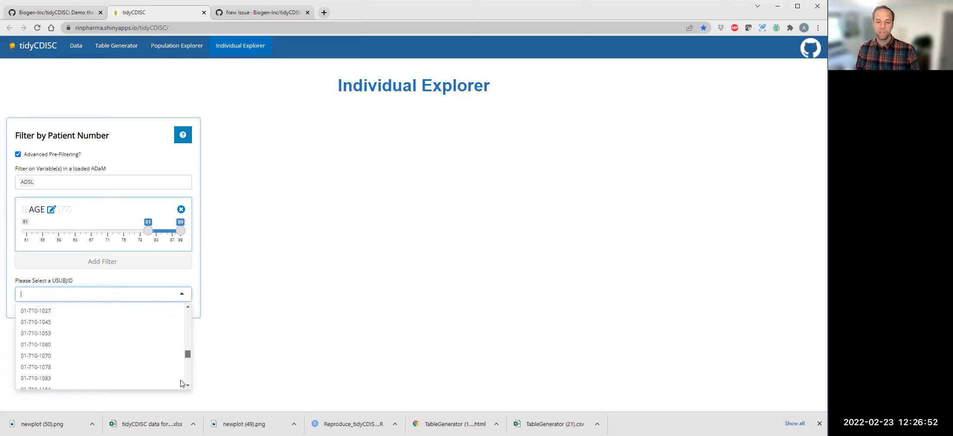
{"action": "scroll", "coordinate": [181, 384], "scroll_direction": "up", "scroll_amount": 10}
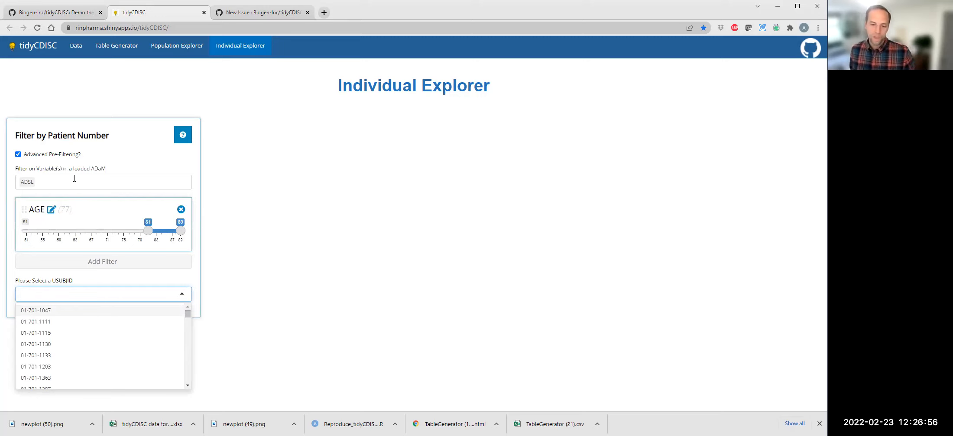
Remove the advanced pre-filtering and select the first patient's USUBJID to show the demographic info
{"action": "left_click", "coordinate": [181, 210]}
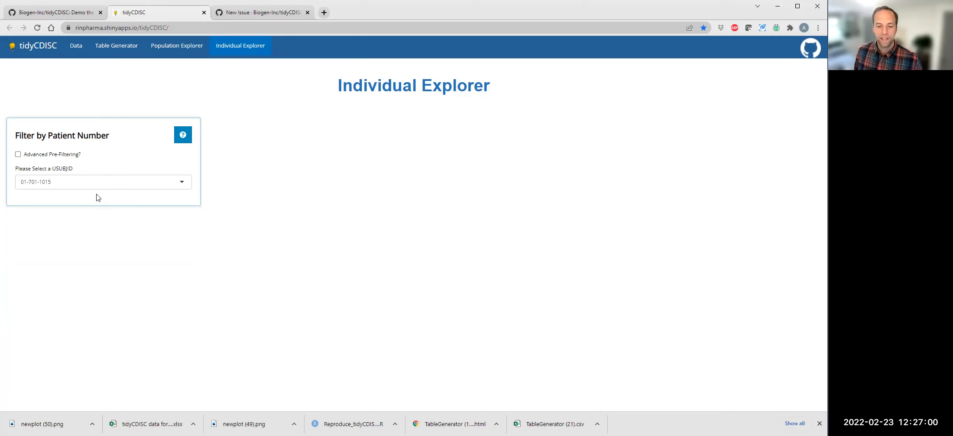
{"action": "scroll", "coordinate": [104, 225], "scroll_direction": "down", "scroll_amount": 1}
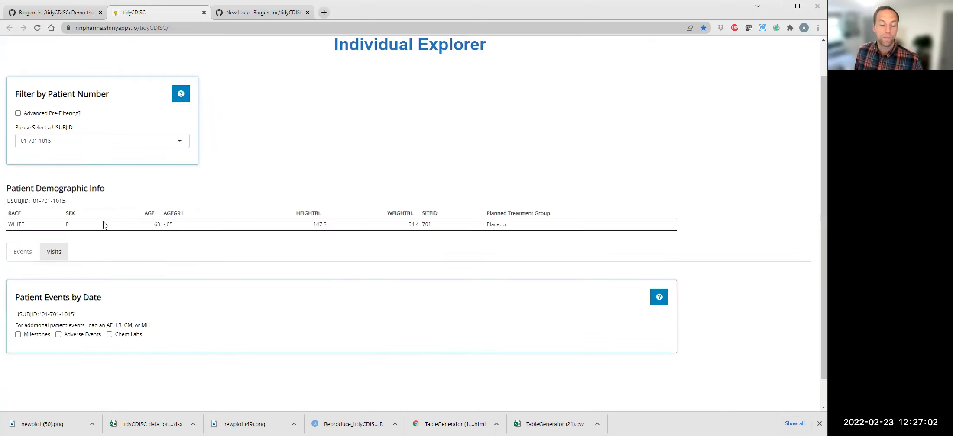
{"action": "left_click", "coordinate": [103, 225]}
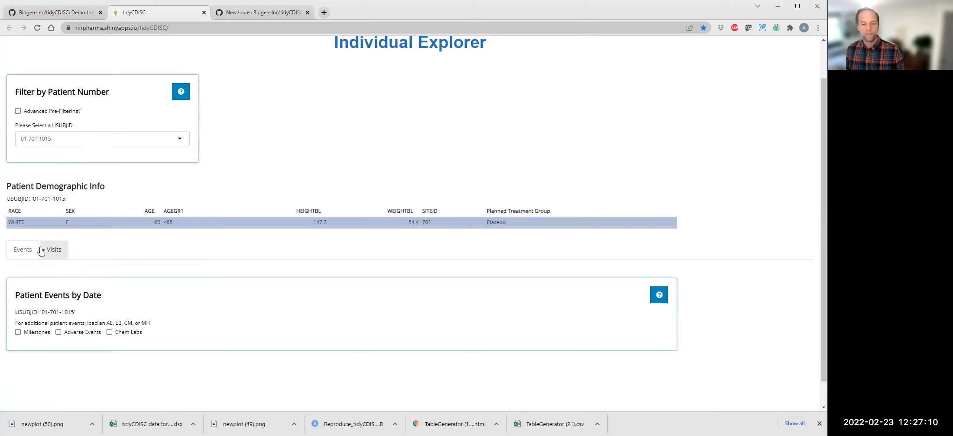
Include Milestones, Adverse Events and Chem Labs in the patient's events by date
{"action": "scroll", "coordinate": [41, 308], "scroll_direction": "down", "scroll_amount": 1}
{"action": "left_click", "coordinate": [39, 305]}
{"action": "left_click", "coordinate": [58, 304]}
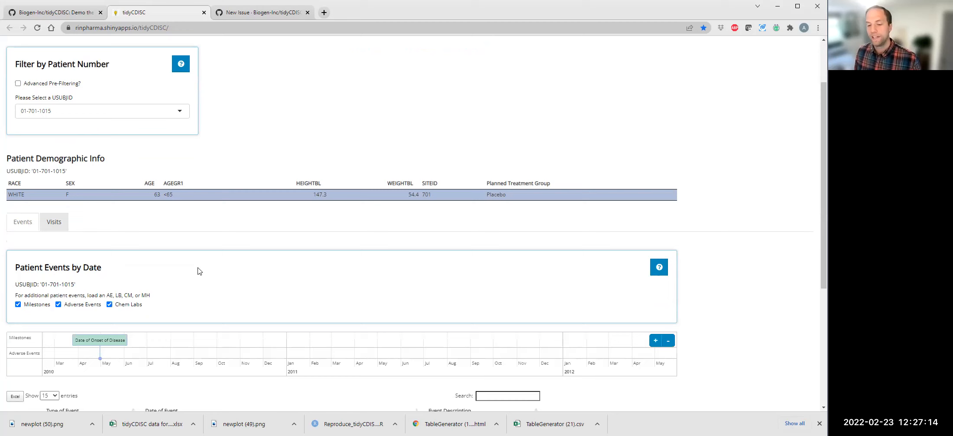
Zoom out the patient events timeline, select the Date of Onset of Disease milestone, and shift the timeline toward later years
{"action": "scroll", "coordinate": [199, 271], "scroll_direction": "down", "scroll_amount": 2}
{"action": "left_click", "coordinate": [672, 256]}
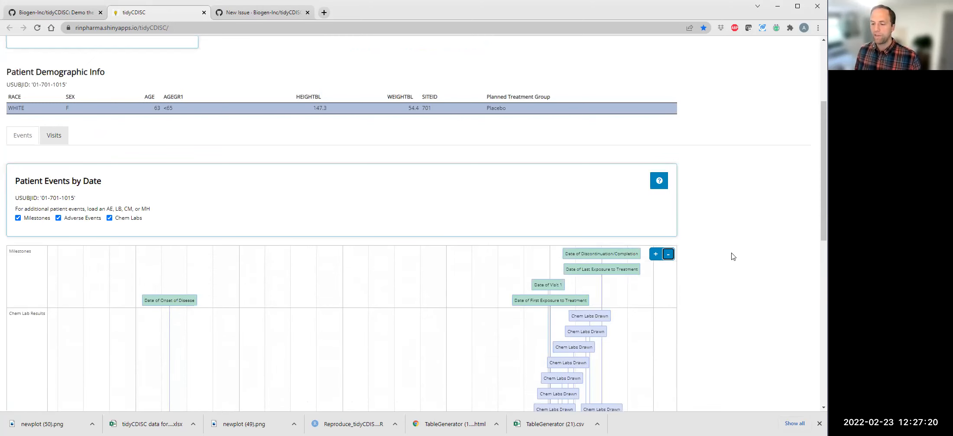
{"action": "scroll", "coordinate": [732, 256], "scroll_direction": "down", "scroll_amount": 3}
{"action": "scroll", "coordinate": [692, 253], "scroll_direction": "down", "scroll_amount": 1}
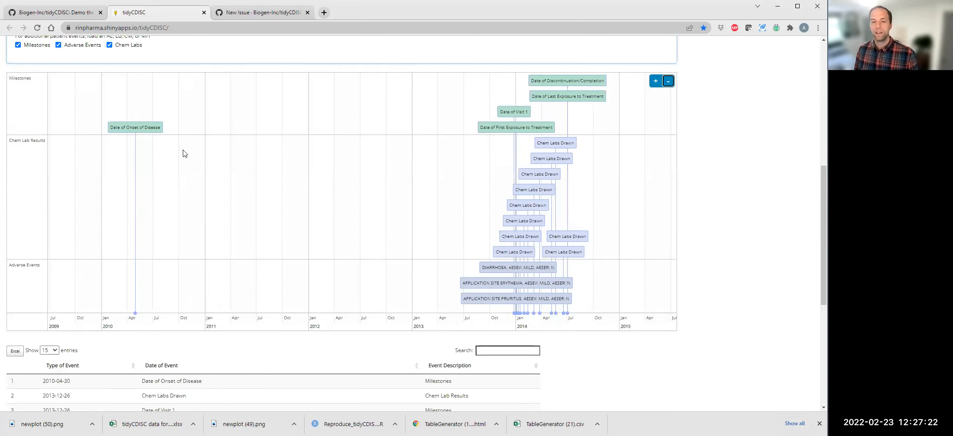
{"action": "left_click", "coordinate": [155, 129]}
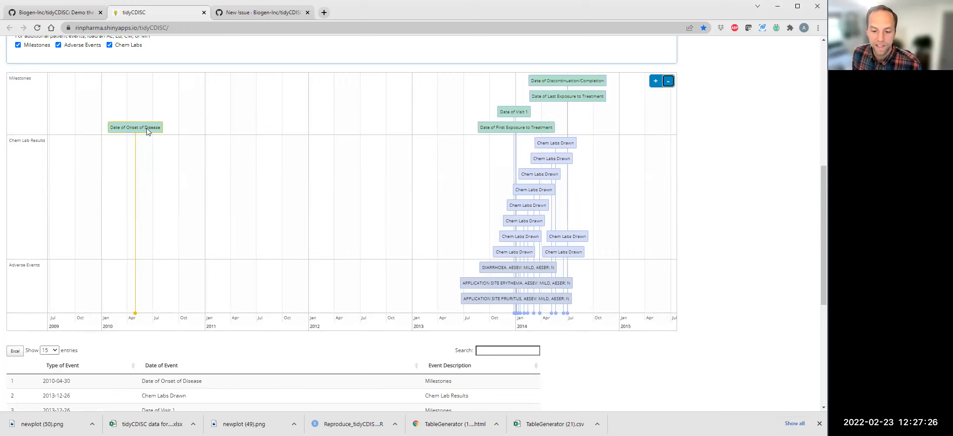
{"action": "left_click_drag", "start_coordinate": [403, 138], "coordinate": [248, 165]}
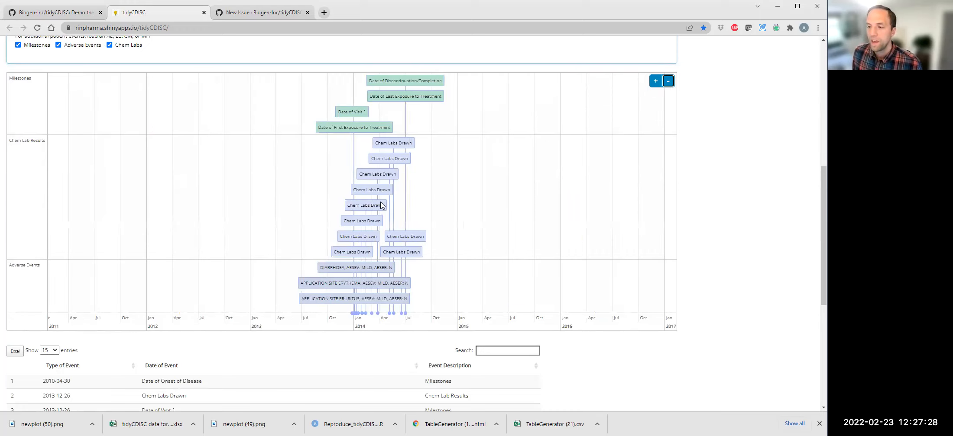
Zoom the patient events timeline in to December 2013 through March 2014 and select the APPLICATION SITE PRURITUS adverse event
{"action": "scroll", "coordinate": [379, 201], "scroll_direction": "up", "scroll_amount": 3}
{"action": "scroll", "coordinate": [346, 178], "scroll_direction": "up", "scroll_amount": 3}
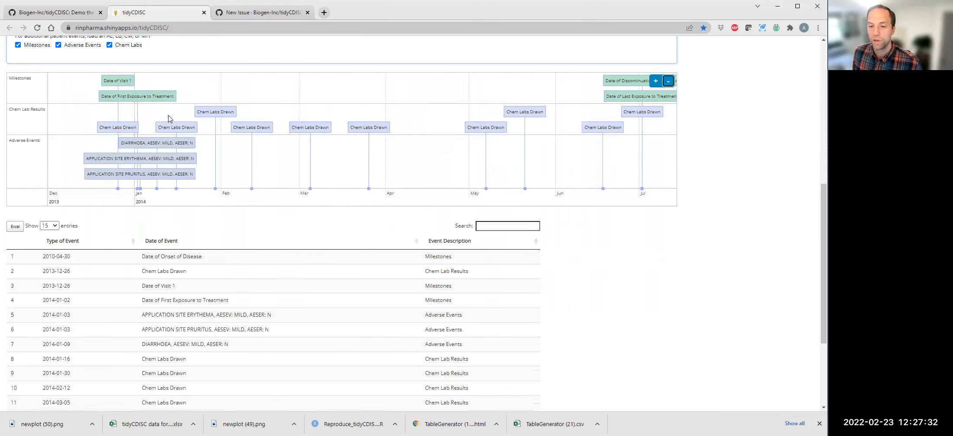
{"action": "scroll", "coordinate": [168, 119], "scroll_direction": "up", "scroll_amount": 1}
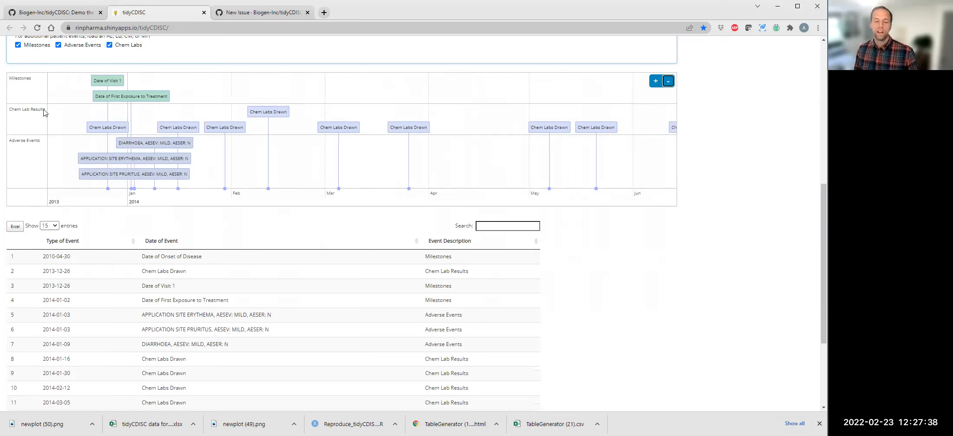
{"action": "left_click_drag", "start_coordinate": [217, 159], "coordinate": [261, 158]}
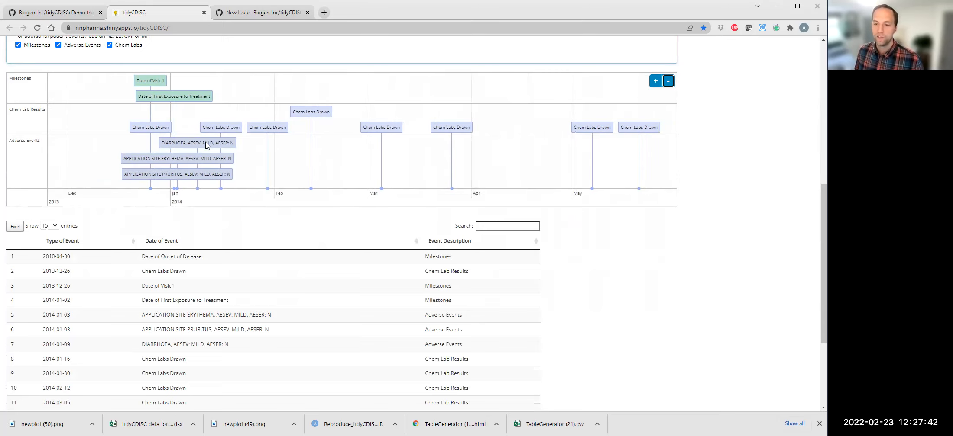
{"action": "scroll", "coordinate": [206, 144], "scroll_direction": "up", "scroll_amount": 4}
{"action": "left_click_drag", "start_coordinate": [206, 144], "coordinate": [263, 144]}
{"action": "left_click", "coordinate": [268, 116]}
{"action": "left_click", "coordinate": [436, 116]}
{"action": "left_click", "coordinate": [184, 146]}
{"action": "left_click", "coordinate": [207, 130]}
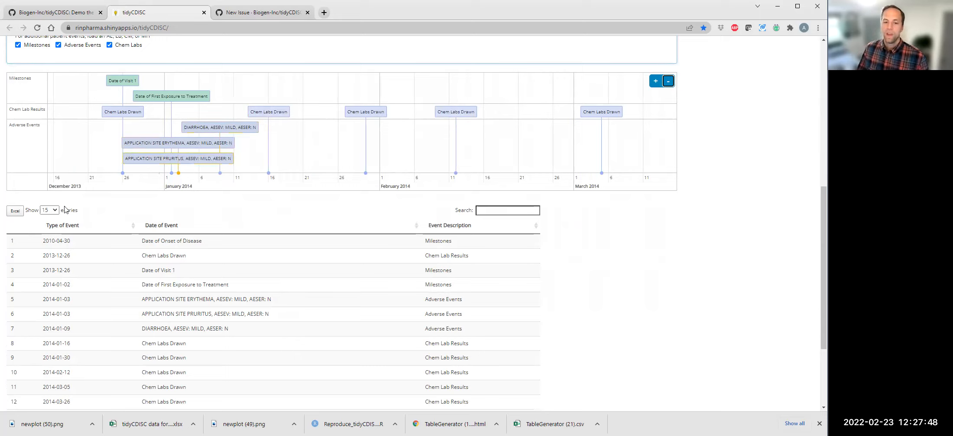
Export the patient events table to Excel
{"action": "scroll", "coordinate": [83, 241], "scroll_direction": "down", "scroll_amount": 2}
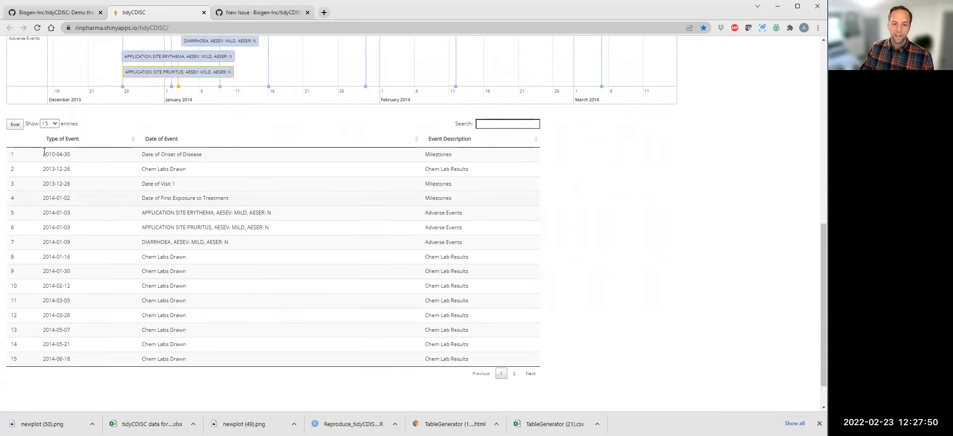
{"action": "left_click", "coordinate": [14, 124]}
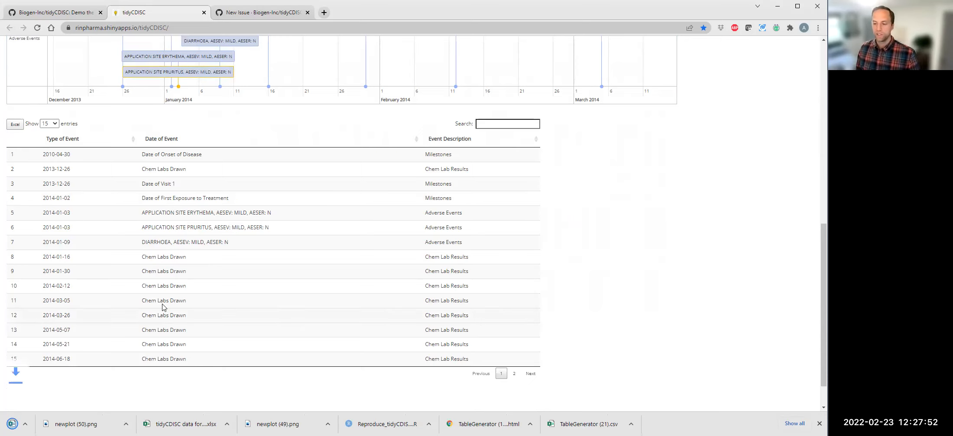
{"action": "scroll", "coordinate": [163, 313], "scroll_direction": "up", "scroll_amount": 3}
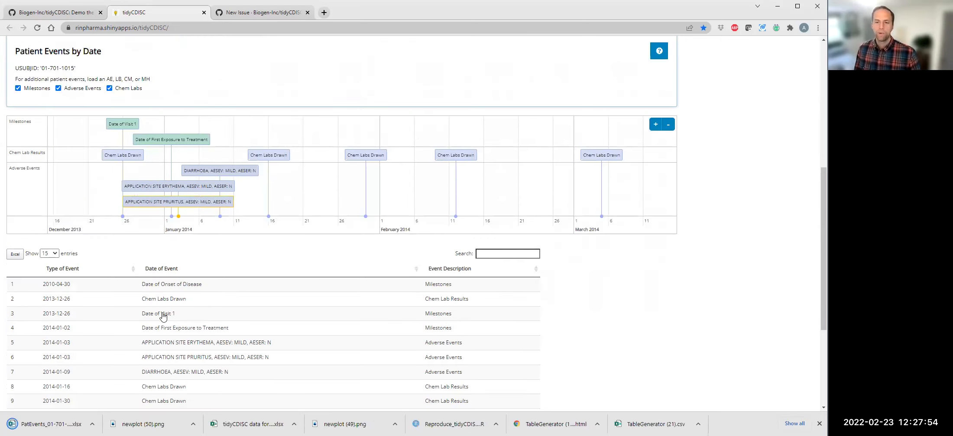
Show the patient's metrics by visit and choose ADLBC as the source dataset
{"action": "scroll", "coordinate": [163, 317], "scroll_direction": "up", "scroll_amount": 1}
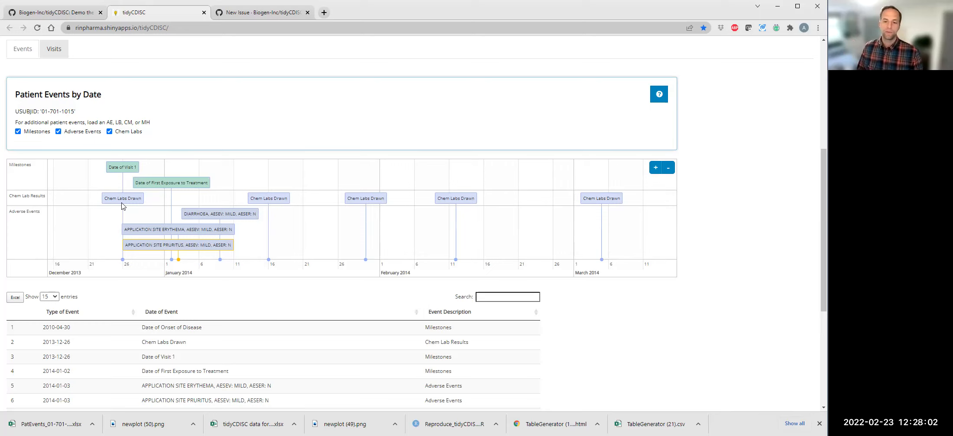
{"action": "left_click", "coordinate": [59, 56]}
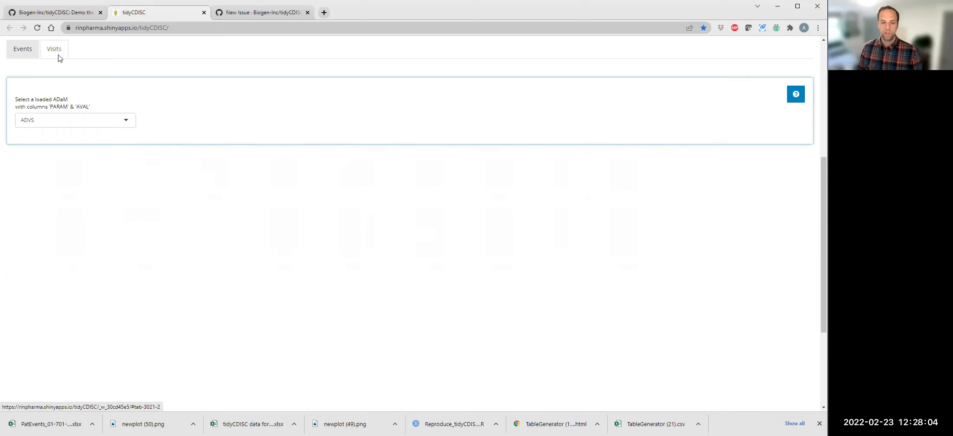
{"action": "left_click", "coordinate": [96, 144]}
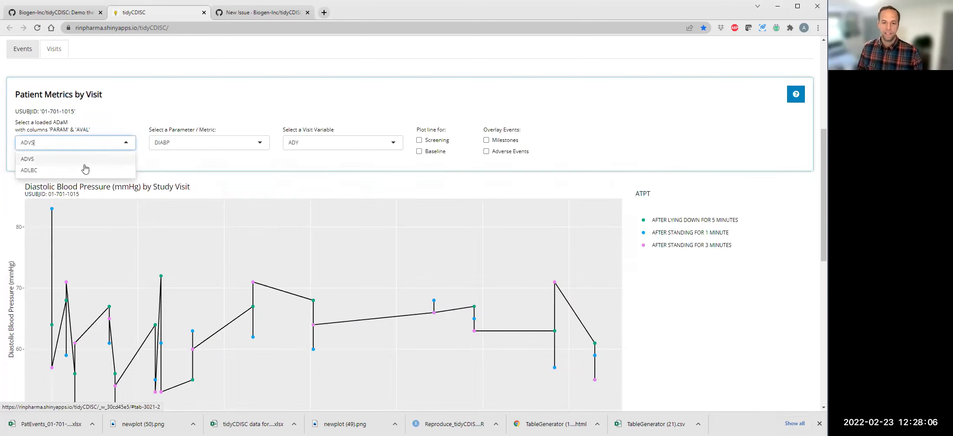
{"action": "left_click", "coordinate": [86, 171]}
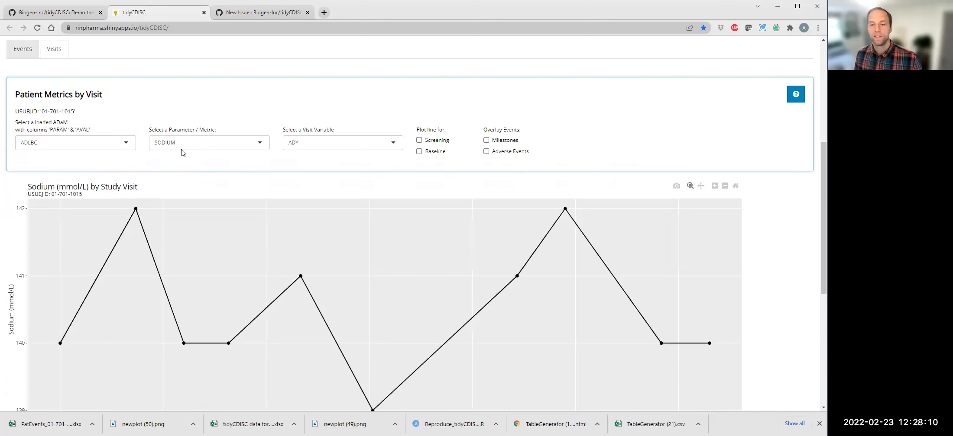
Plot the CA parameter by study visit for the patient
{"action": "left_click", "coordinate": [259, 143]}
{"action": "left_click_drag", "start_coordinate": [266, 184], "coordinate": [266, 197]}
{"action": "scroll", "coordinate": [267, 199], "scroll_direction": "down", "scroll_amount": 1}
{"action": "scroll", "coordinate": [267, 202], "scroll_direction": "down", "scroll_amount": 1}
{"action": "left_click", "coordinate": [217, 222]}
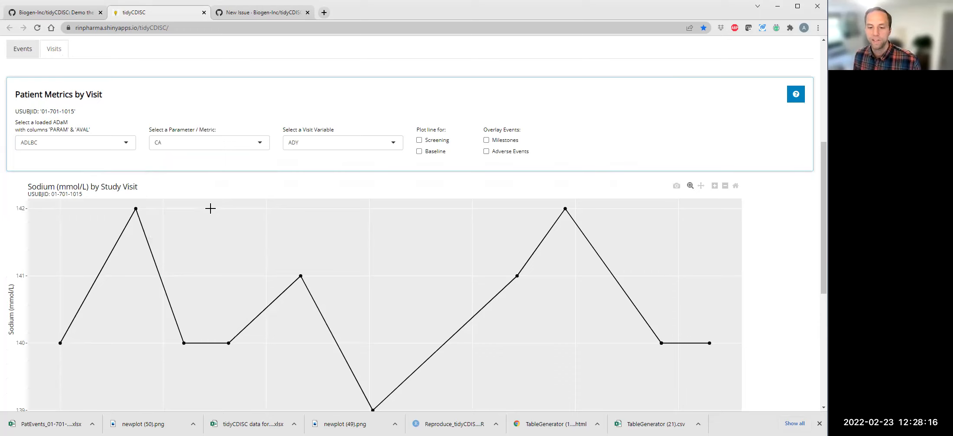
{"action": "scroll", "coordinate": [88, 114], "scroll_direction": "down", "scroll_amount": 1}
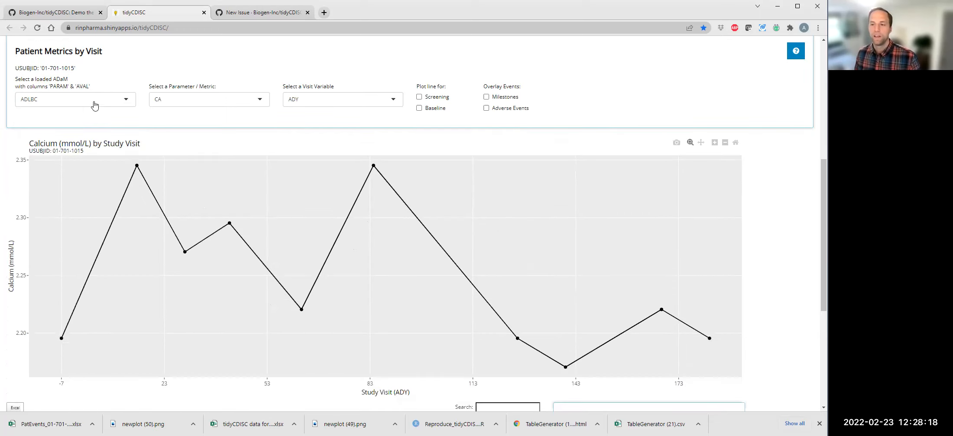
Keep ADY as the visit variable, add a Baseline line and overlay Adverse Events on the calcium plot
{"action": "left_click", "coordinate": [327, 101]}
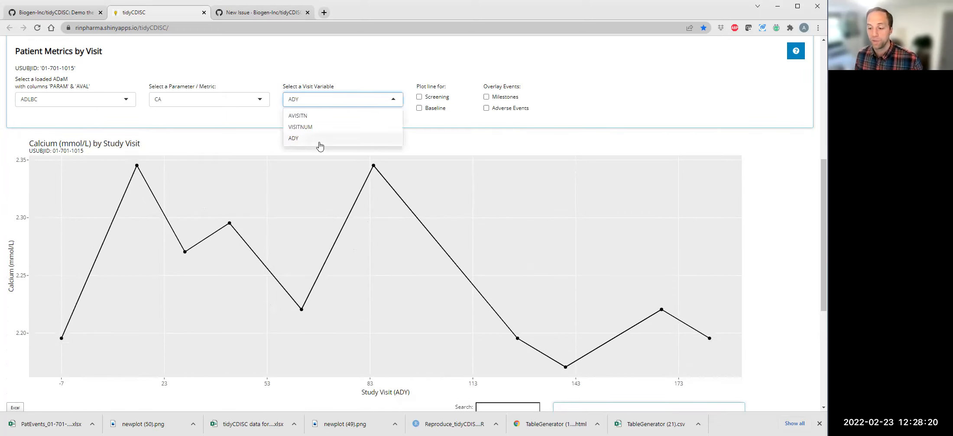
{"action": "left_click", "coordinate": [419, 108]}
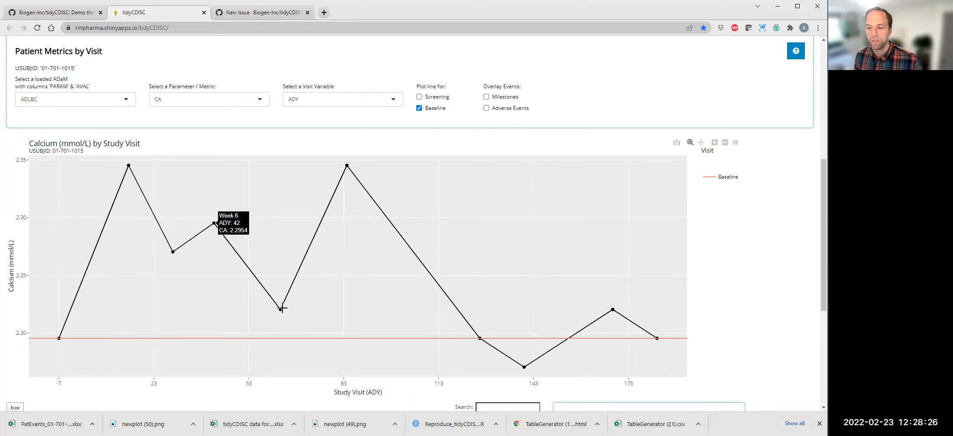
{"action": "left_click", "coordinate": [486, 108]}
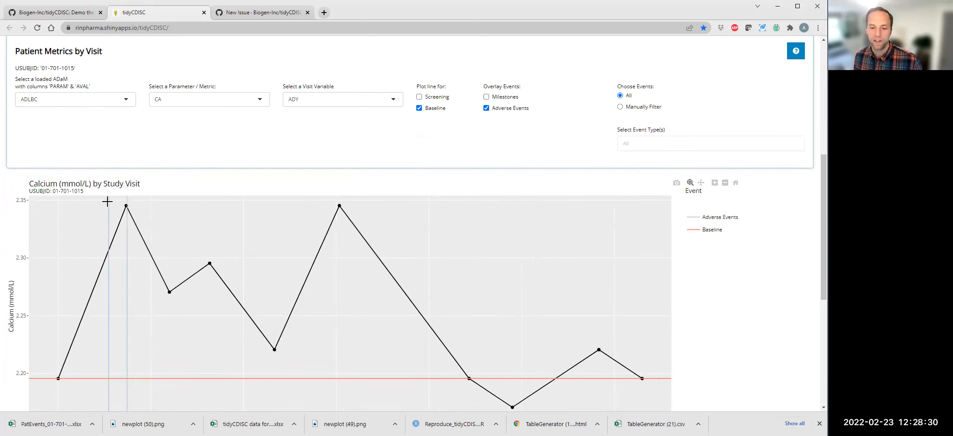
{"action": "mouse_move", "coordinate": [126, 199]}
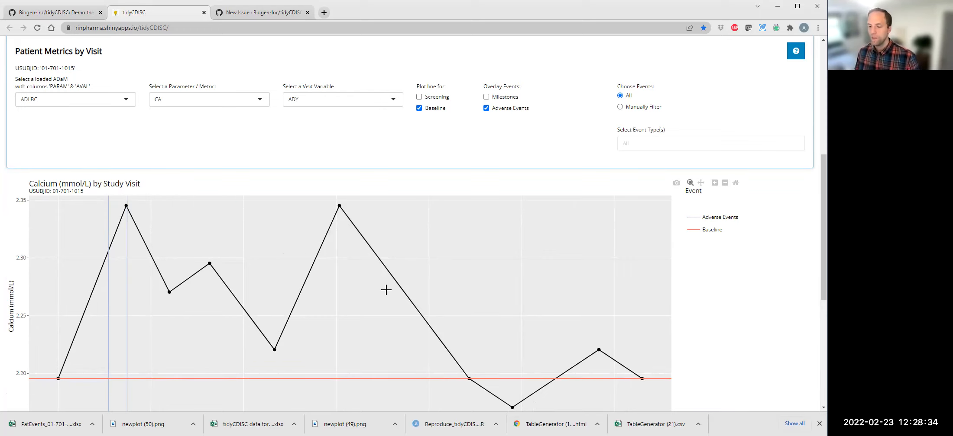
Export the calcium by-visit data table to Excel
{"action": "scroll", "coordinate": [385, 290], "scroll_direction": "down", "scroll_amount": 6}
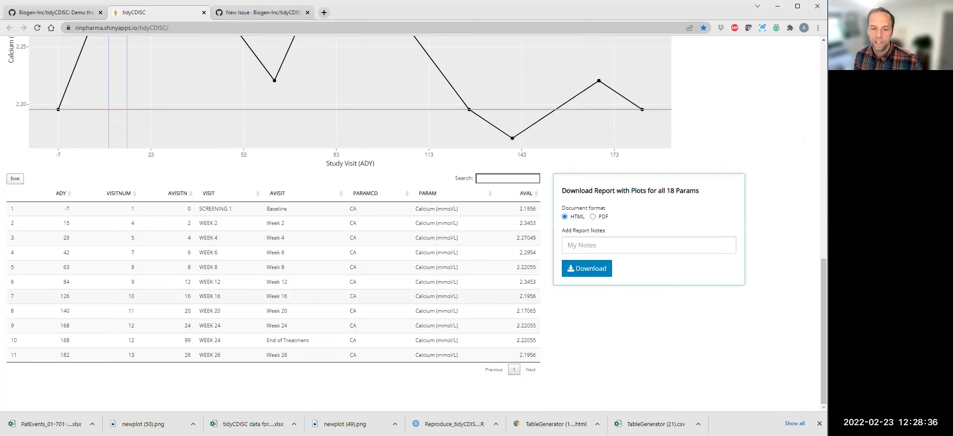
{"action": "left_click", "coordinate": [16, 179]}
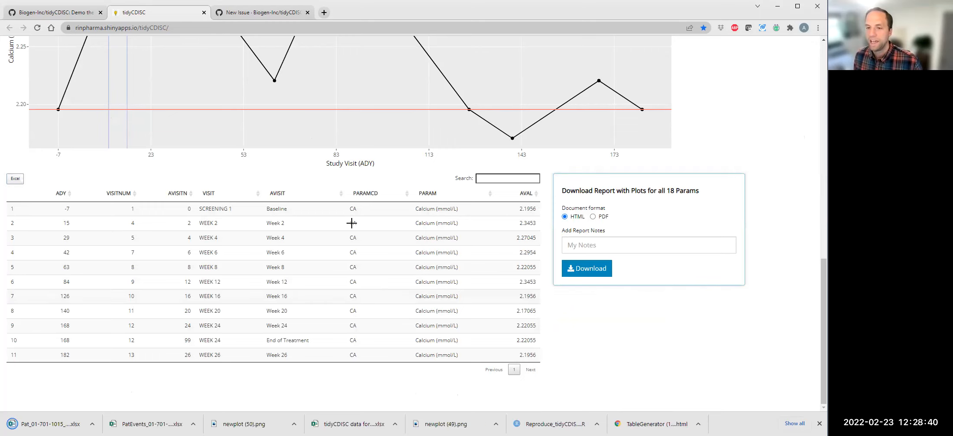
Browse the parameters available for the ADLBC dataset
{"action": "scroll", "coordinate": [243, 153], "scroll_direction": "up", "scroll_amount": 7}
{"action": "left_click", "coordinate": [247, 138]}
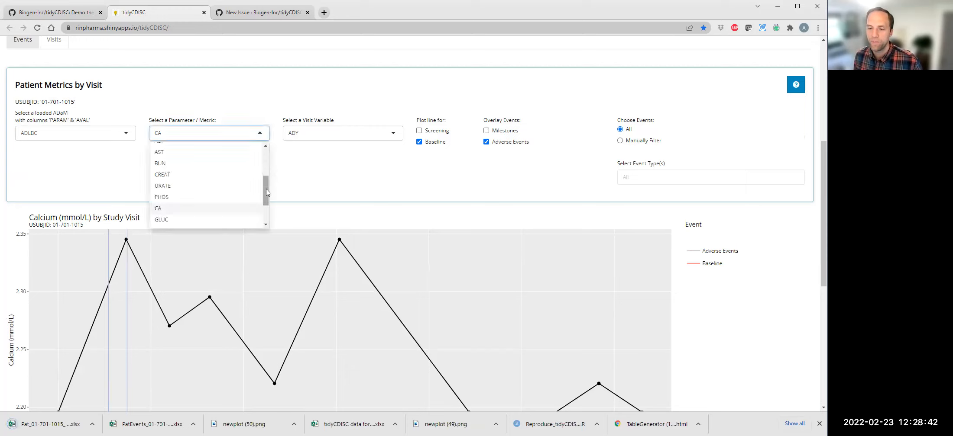
{"action": "scroll", "coordinate": [266, 189], "scroll_direction": "up", "scroll_amount": 3}
{"action": "scroll", "coordinate": [267, 215], "scroll_direction": "down", "scroll_amount": 3}
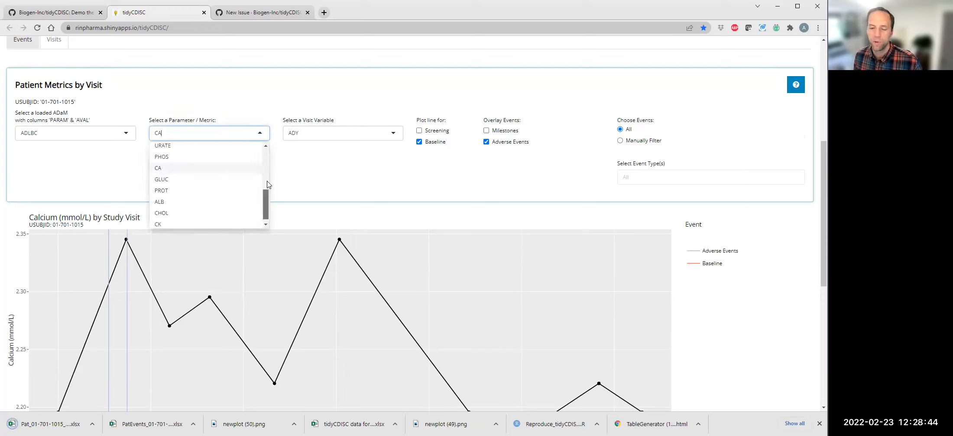
{"action": "scroll", "coordinate": [267, 185], "scroll_direction": "up", "scroll_amount": 3}
{"action": "scroll", "coordinate": [267, 169], "scroll_direction": "up", "scroll_amount": 1}
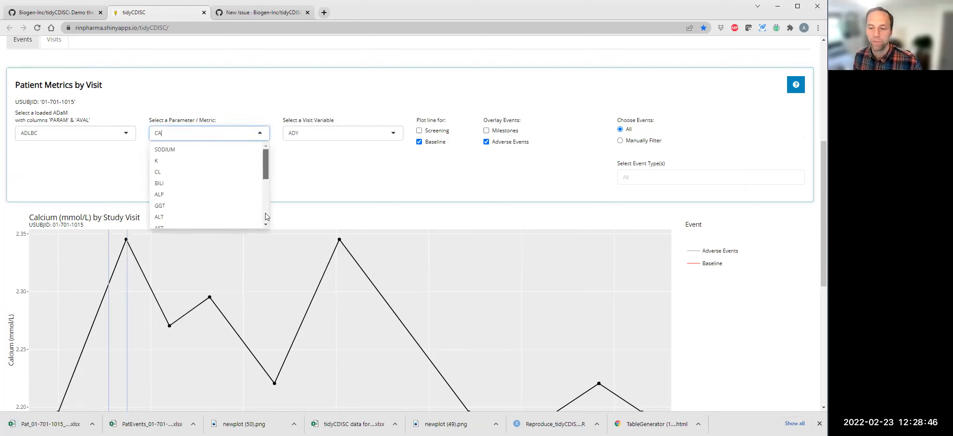
Download the report with plots for all 18 ADLBC parameters in HTML format and open the downloaded file
{"action": "scroll", "coordinate": [266, 216], "scroll_direction": "down", "scroll_amount": 3}
{"action": "scroll", "coordinate": [653, 290], "scroll_direction": "down", "scroll_amount": 6}
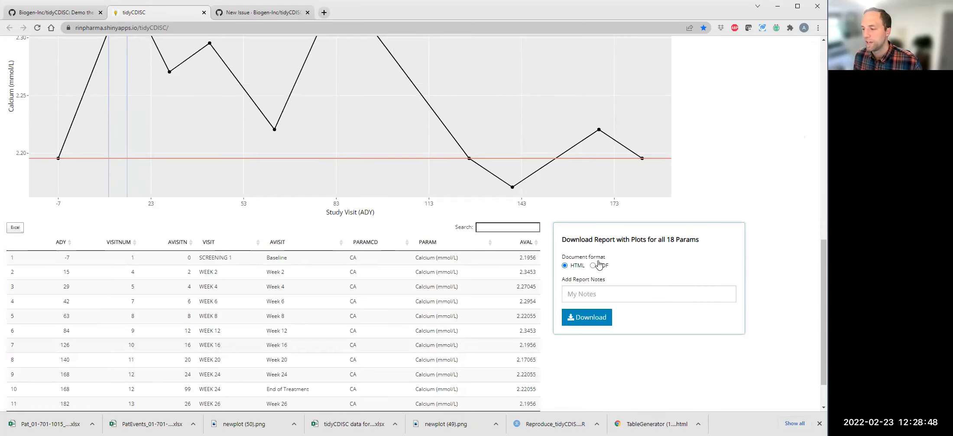
{"action": "scroll", "coordinate": [600, 265], "scroll_direction": "down", "scroll_amount": 1}
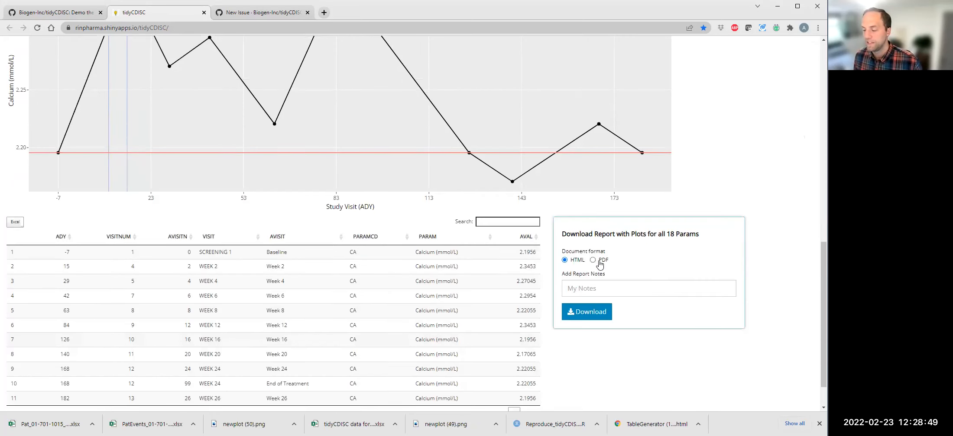
{"action": "left_click", "coordinate": [593, 311]}
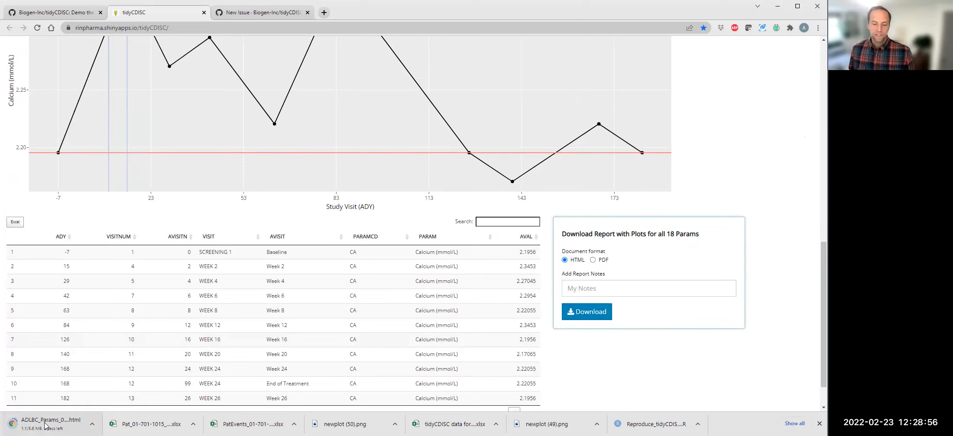
{"action": "left_click", "coordinate": [45, 425]}
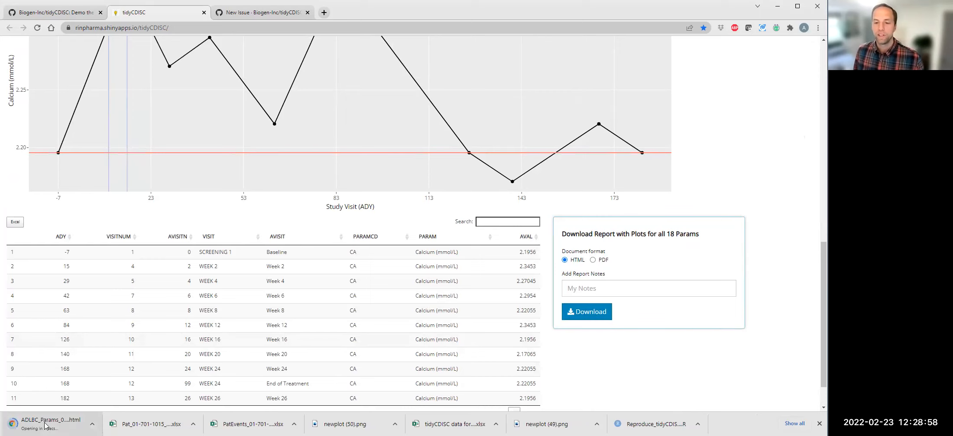
{"action": "scroll", "coordinate": [246, 378], "scroll_direction": "up", "scroll_amount": 2}
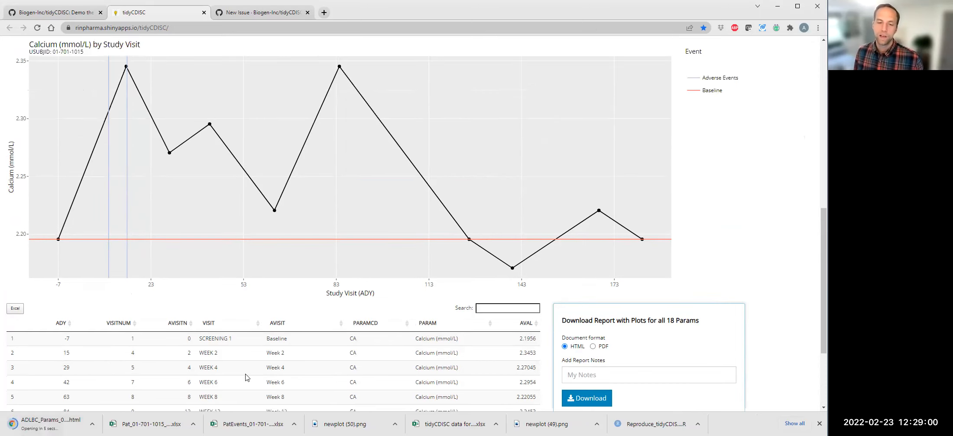
{"action": "scroll", "coordinate": [246, 378], "scroll_direction": "up", "scroll_amount": 2}
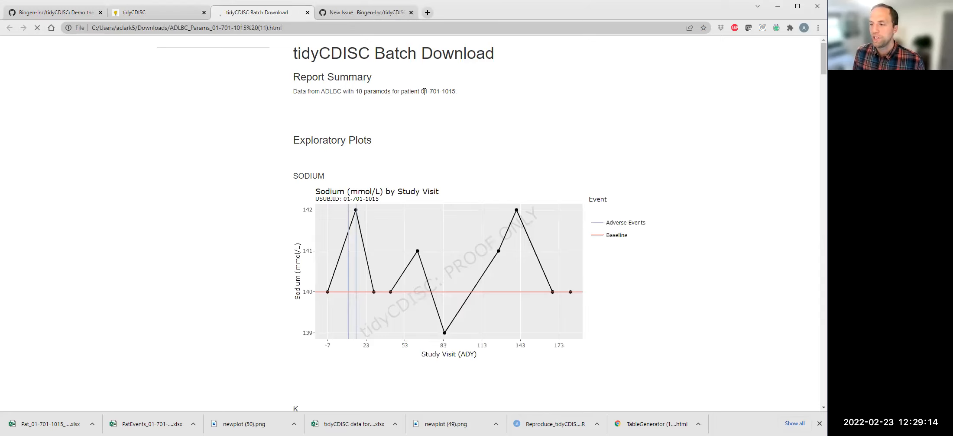
Review the batch report's patient summary and its sodium and potassium plots, and jump to the AST and CREAT plots
{"action": "left_click_drag", "start_coordinate": [424, 92], "coordinate": [458, 92]}
{"action": "scroll", "coordinate": [420, 212], "scroll_direction": "down", "scroll_amount": 1}
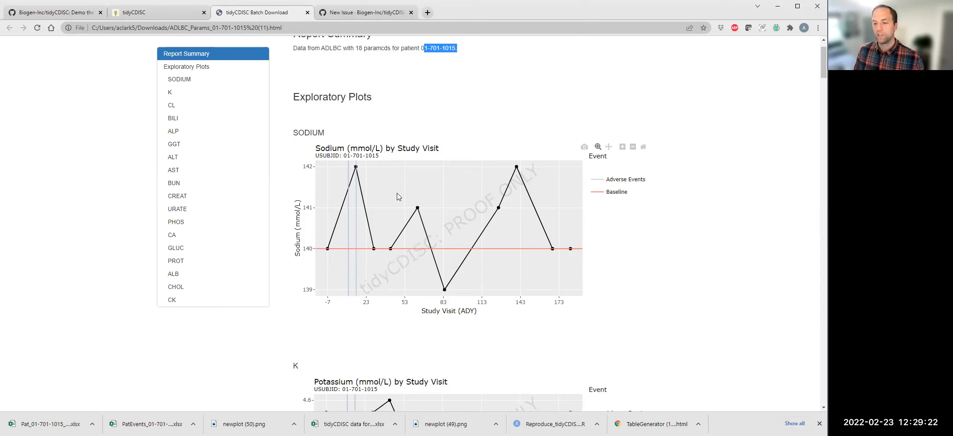
{"action": "scroll", "coordinate": [397, 194], "scroll_direction": "down", "scroll_amount": 6}
{"action": "scroll", "coordinate": [395, 193], "scroll_direction": "down", "scroll_amount": 1}
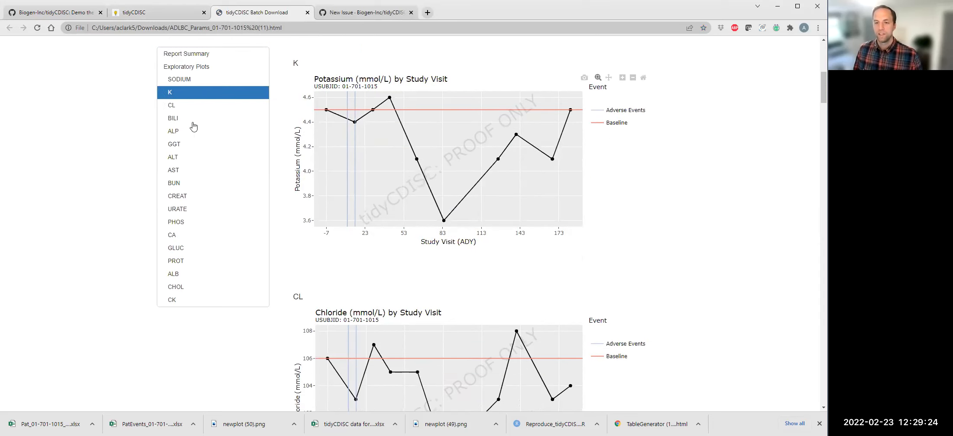
{"action": "left_click", "coordinate": [176, 174]}
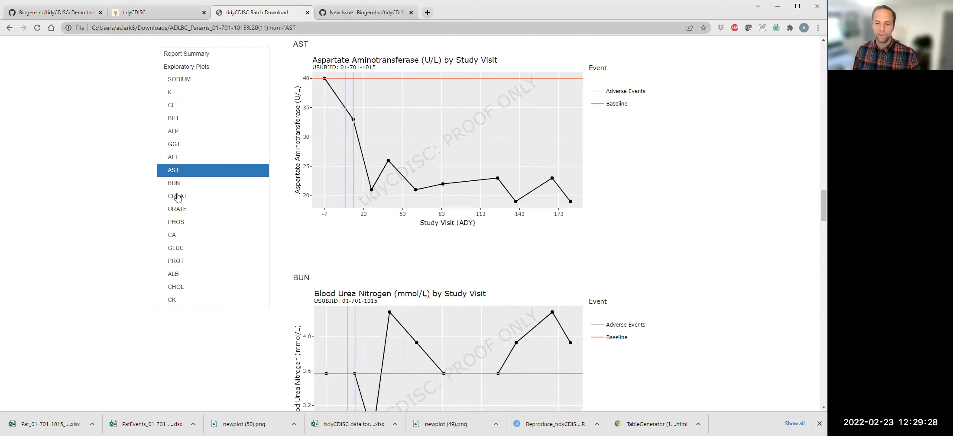
{"action": "left_click", "coordinate": [177, 197]}
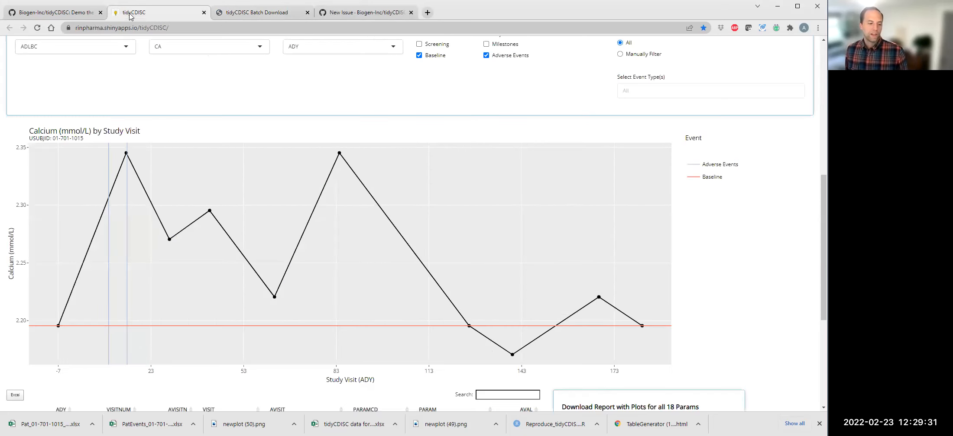
Return to the tidyCDISC app's patient view and switch to the Biogen-Inc/tidyCDISC GitHub page
{"action": "left_click", "coordinate": [129, 13]}
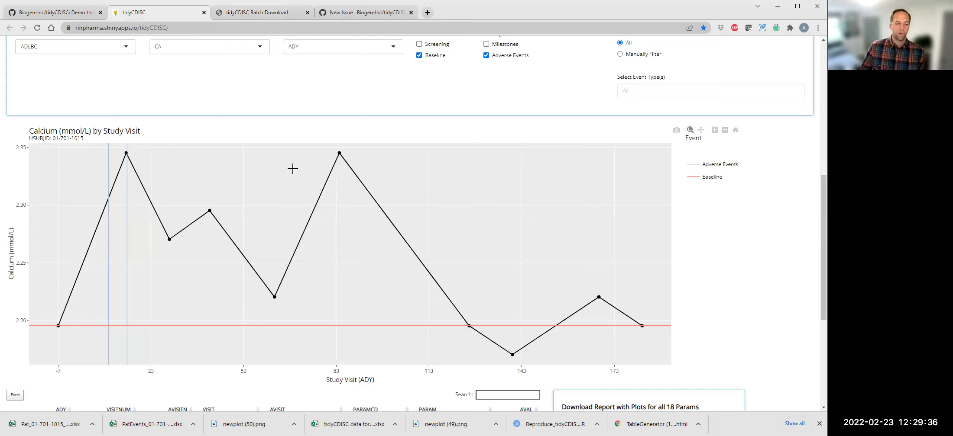
{"action": "scroll", "coordinate": [292, 168], "scroll_direction": "up", "scroll_amount": 8}
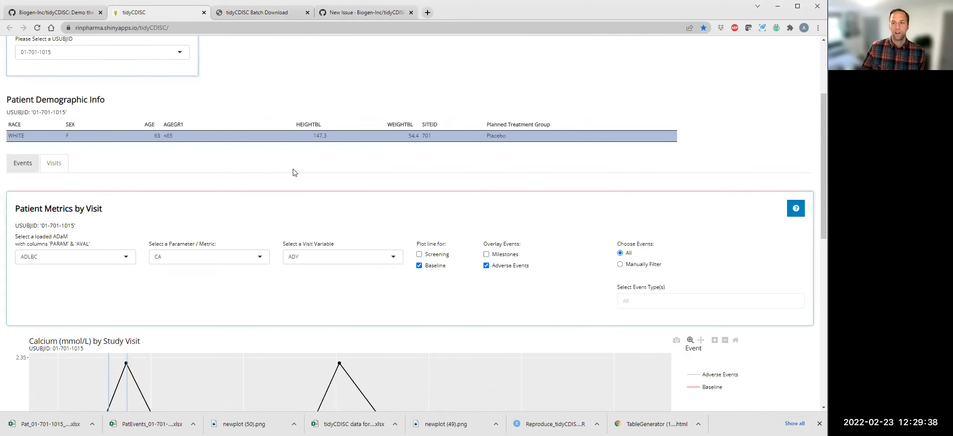
{"action": "left_click", "coordinate": [50, 14]}
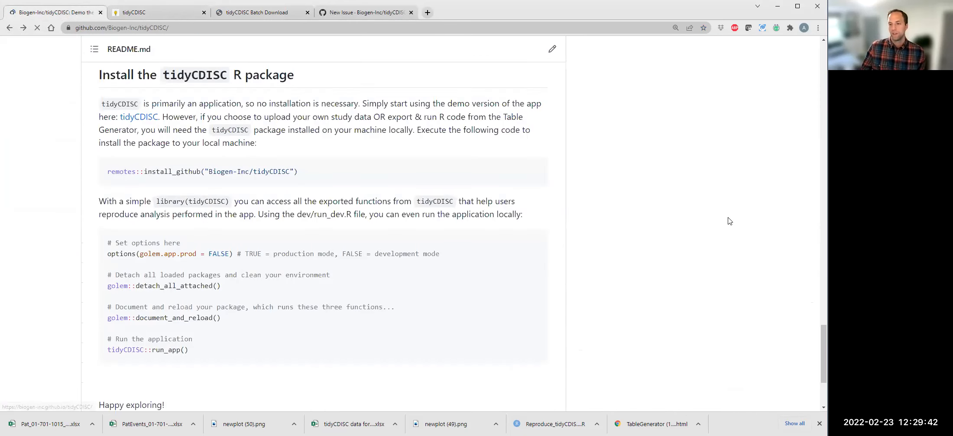
Open the tidyCDISC documentation site, biogen-inc.github.io/tidycdisc, in a new browser tab from the GitHub repository page and switch to it
{"action": "scroll", "coordinate": [693, 127], "scroll_direction": "up", "scroll_amount": 15}
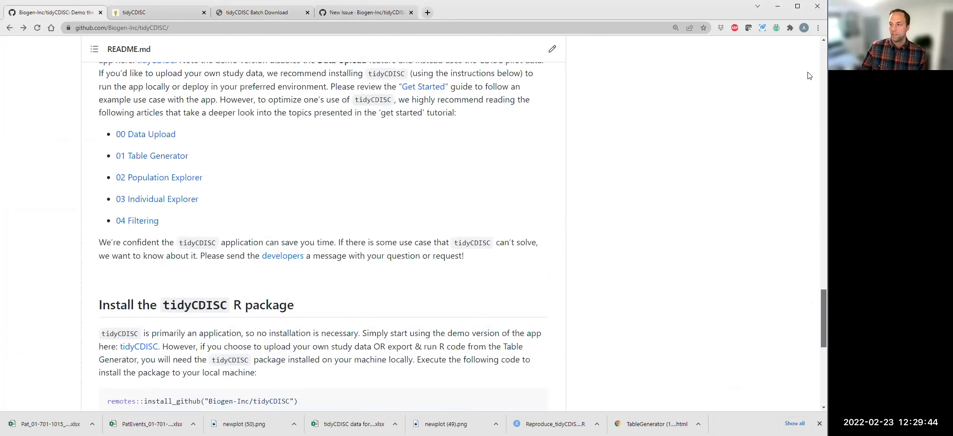
{"action": "scroll", "coordinate": [634, 214], "scroll_direction": "up", "scroll_amount": 5}
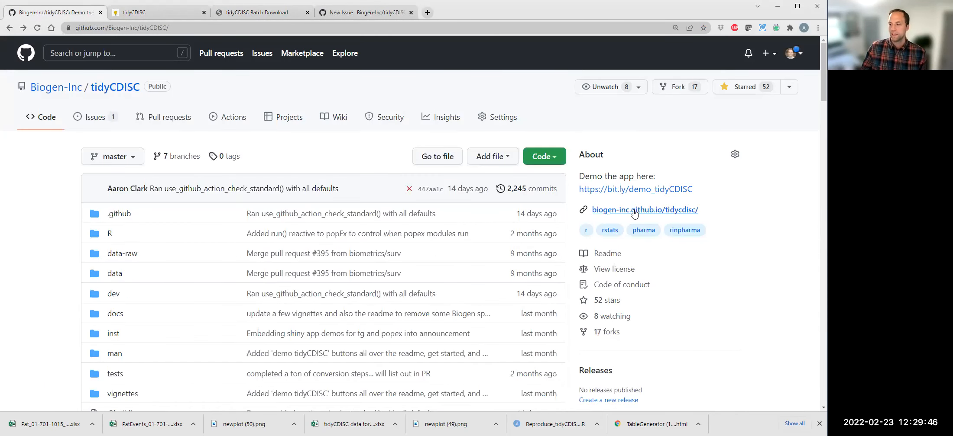
{"action": "right_click", "coordinate": [634, 214]}
{"action": "left_click", "coordinate": [649, 214]}
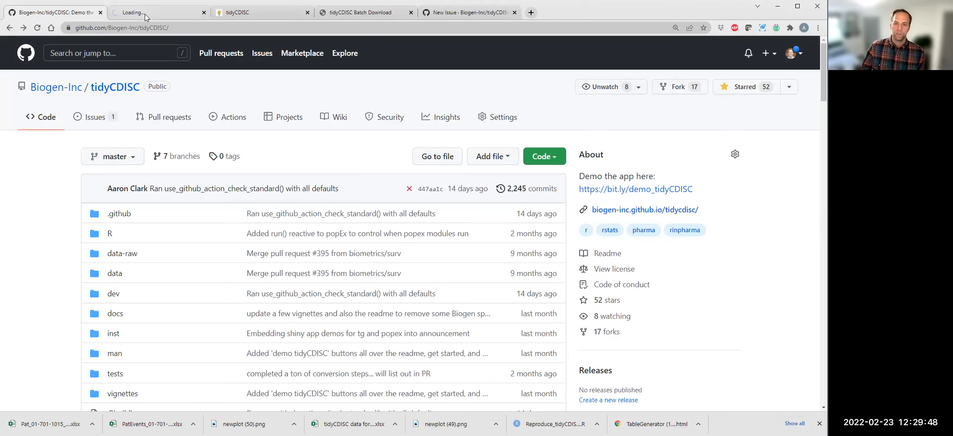
{"action": "left_click", "coordinate": [147, 16]}
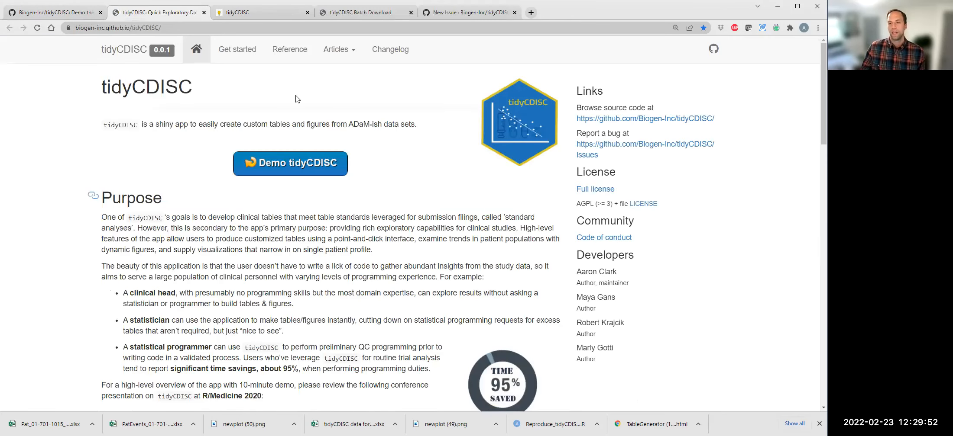
View the documentation site's Get started guide and bring up its list of user guide articles
{"action": "left_click", "coordinate": [239, 56]}
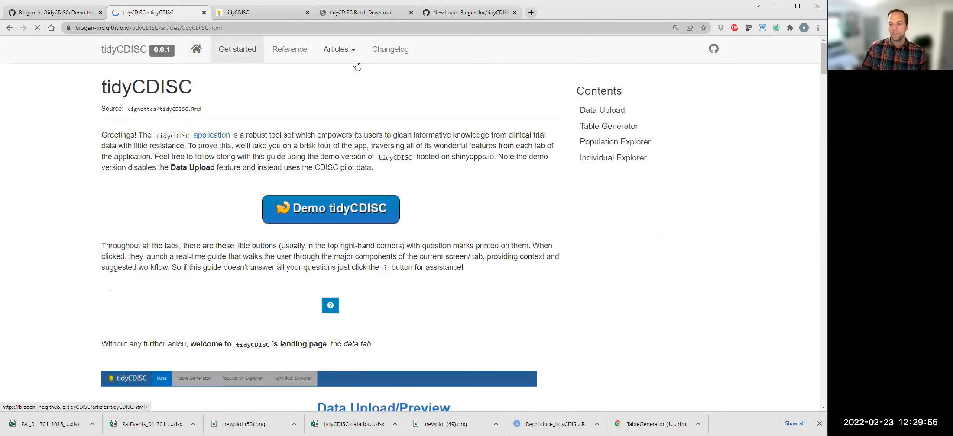
{"action": "left_click", "coordinate": [353, 58]}
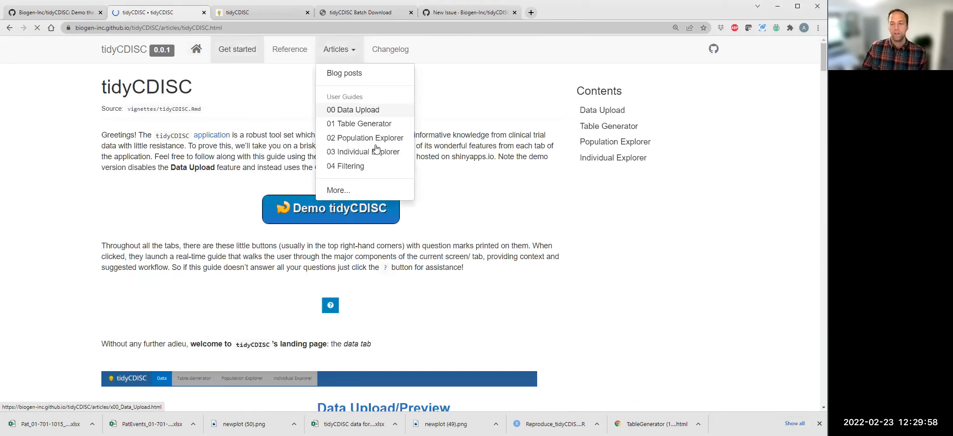